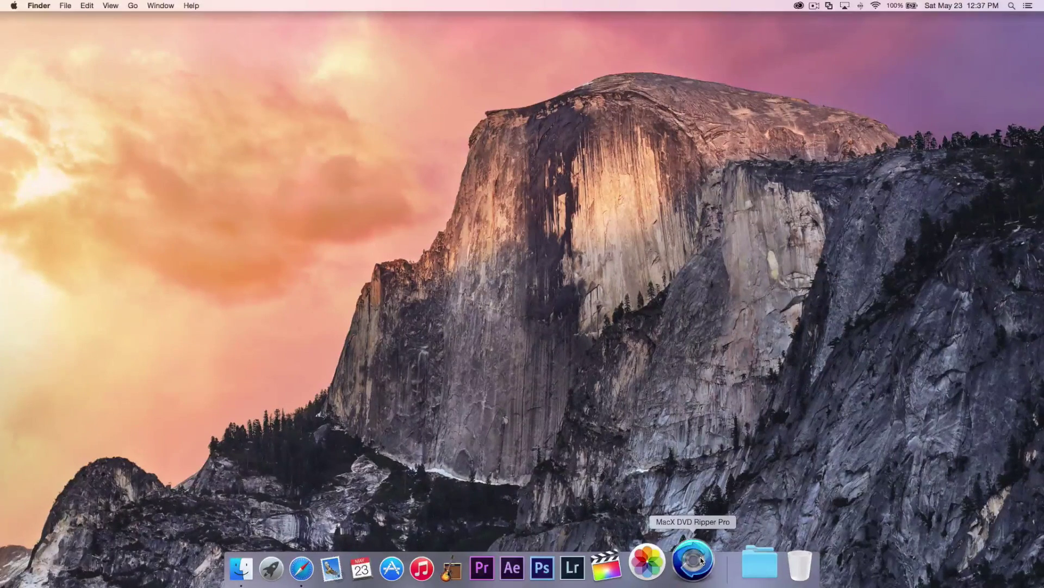
Launch MacX DVD Ripper Pro from the Dock and nudge its window up and left.
{"action": "left_click", "coordinate": [702, 561]}
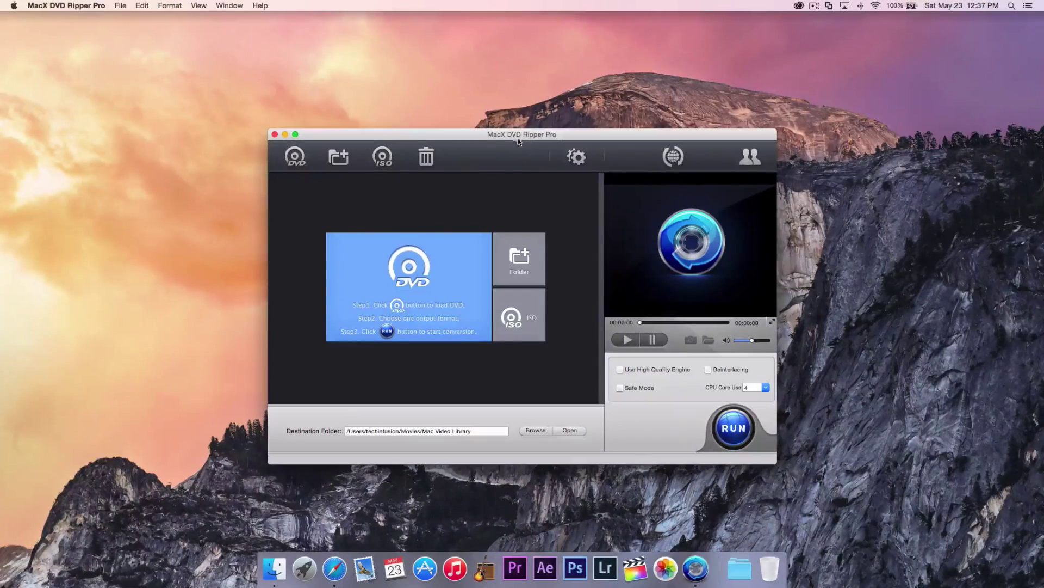
{"action": "left_click_drag", "start_coordinate": [519, 136], "coordinate": [508, 131]}
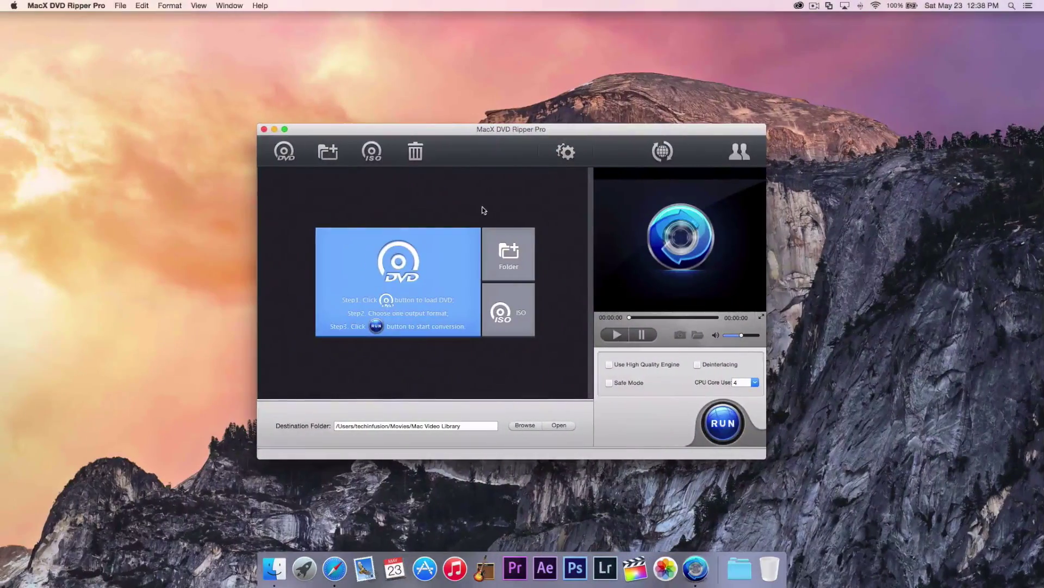
Pick the A_NIGHT_AT_THE_MUSEUM_D1_WS disc as the DVD source and confirm loading it.
{"action": "left_click", "coordinate": [282, 156]}
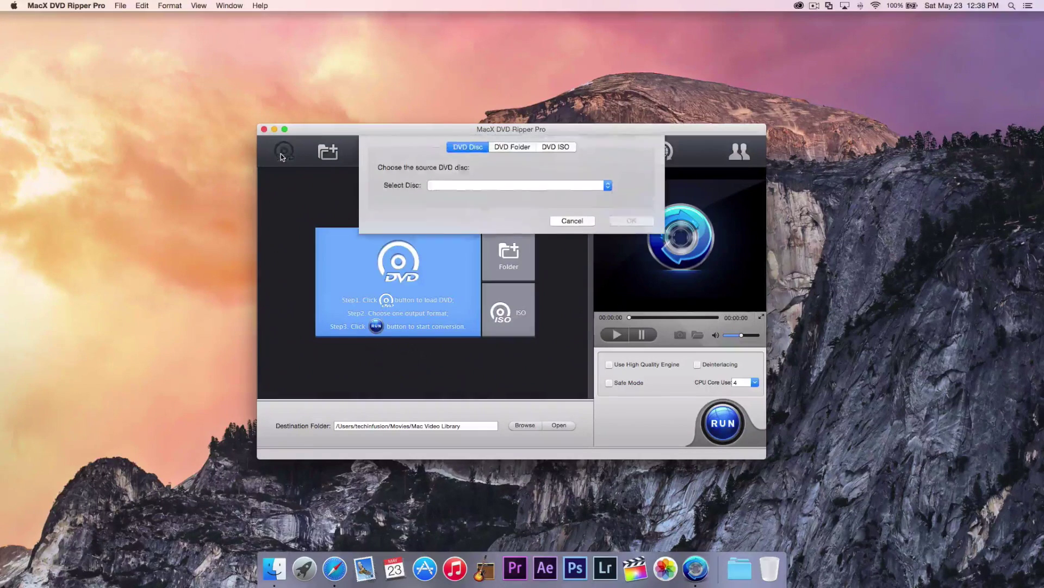
{"action": "left_click", "coordinate": [449, 190]}
{"action": "left_click", "coordinate": [473, 190]}
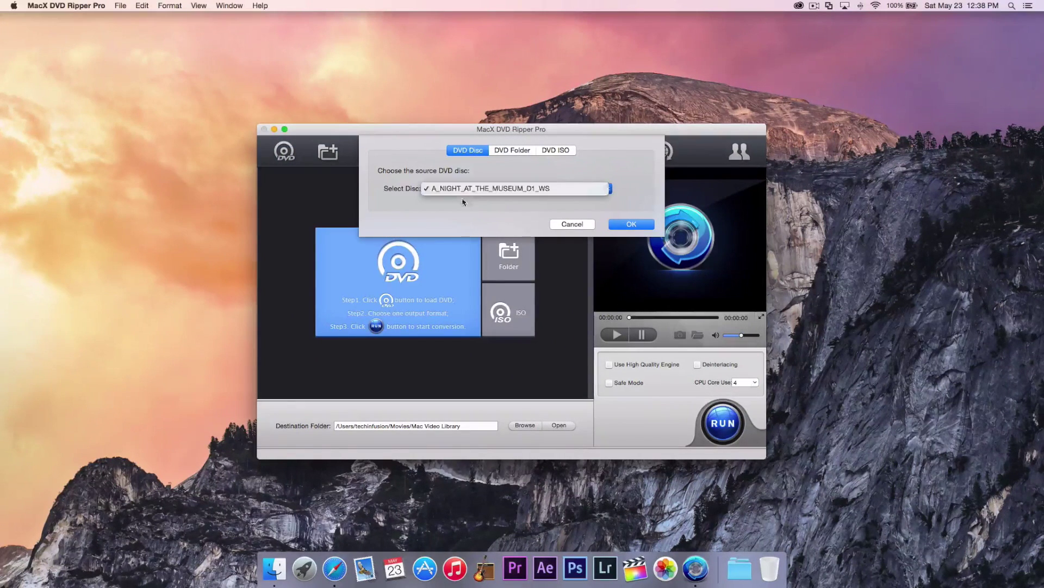
{"action": "left_click", "coordinate": [465, 188]}
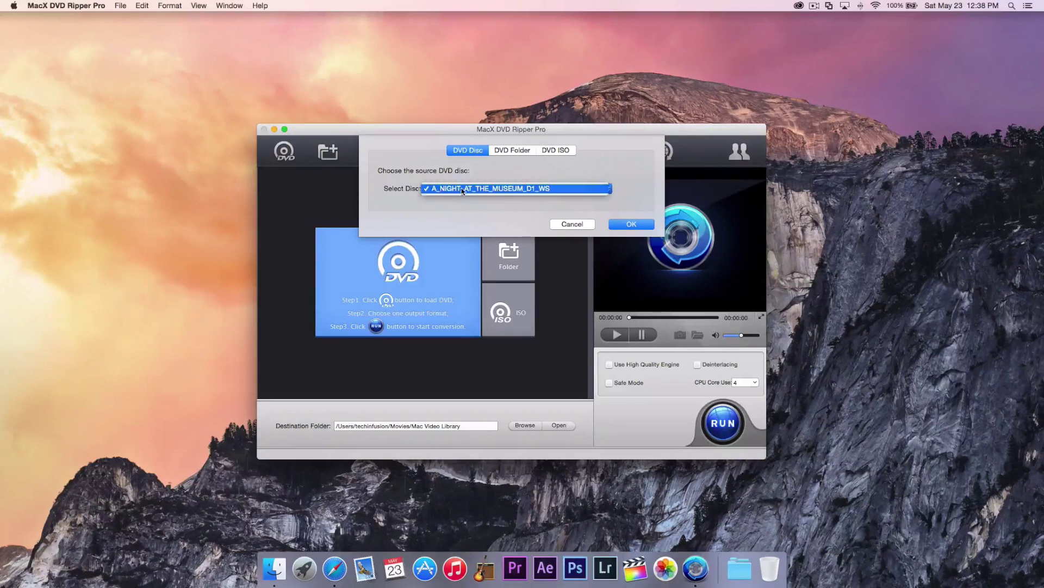
{"action": "left_click", "coordinate": [463, 189]}
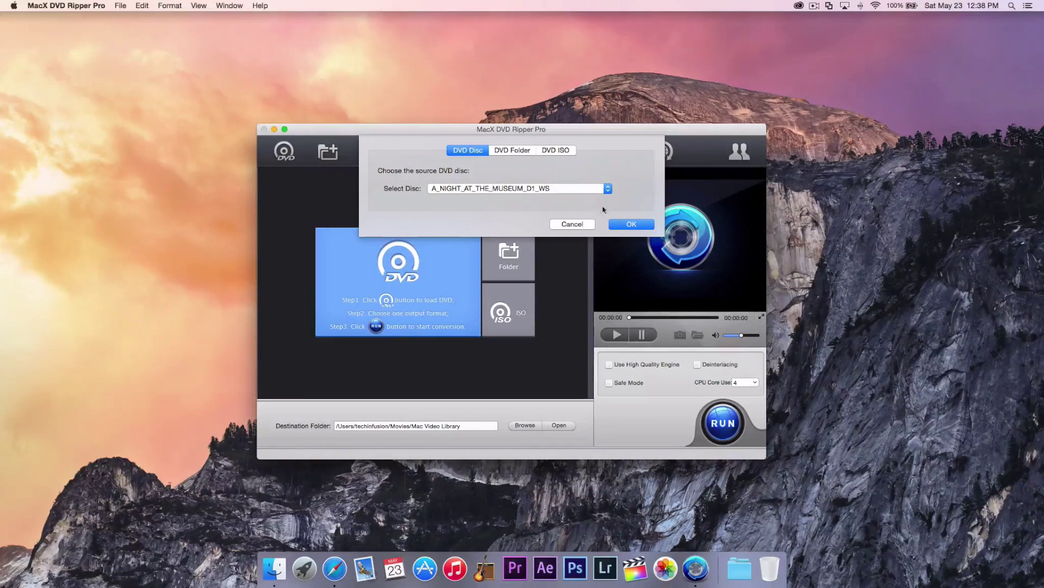
{"action": "left_click", "coordinate": [631, 224]}
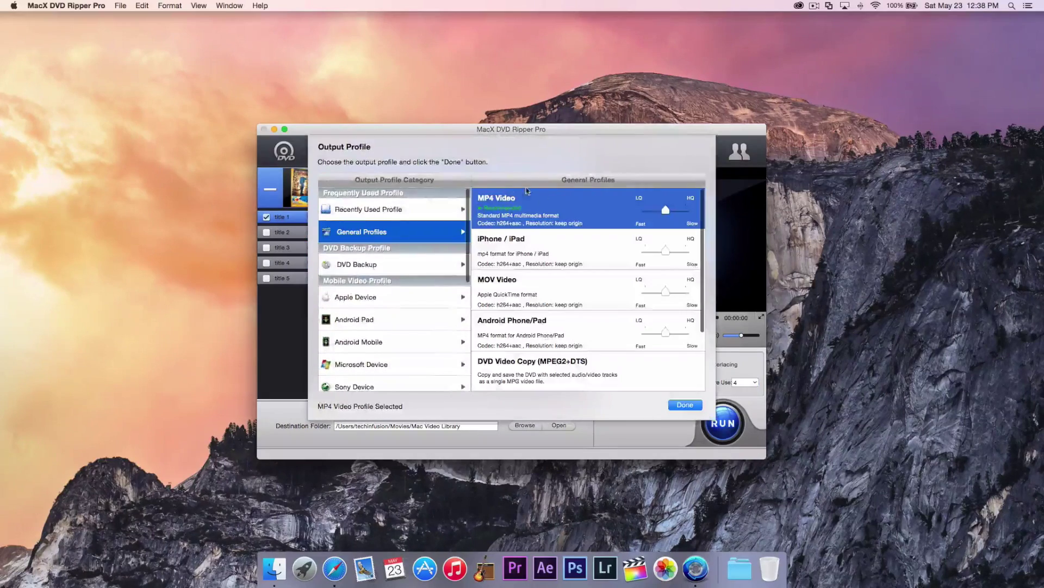
Adjust the MP4 Video quality-versus-speed slider in the Output Profile dialog.
{"action": "scroll", "coordinate": [586, 288], "scroll_direction": "down", "scroll_amount": 5}
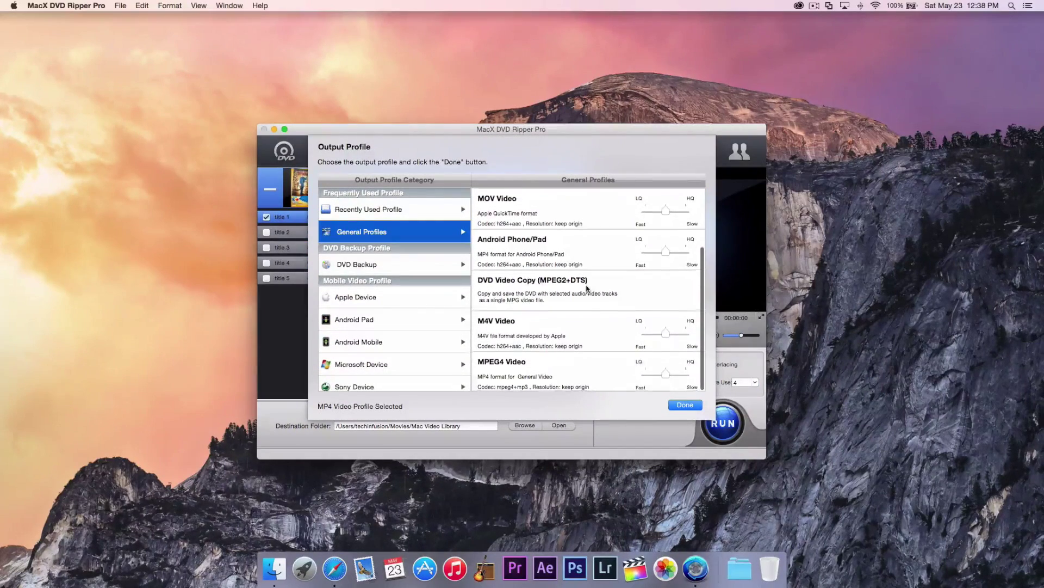
{"action": "scroll", "coordinate": [586, 289], "scroll_direction": "up", "scroll_amount": 4}
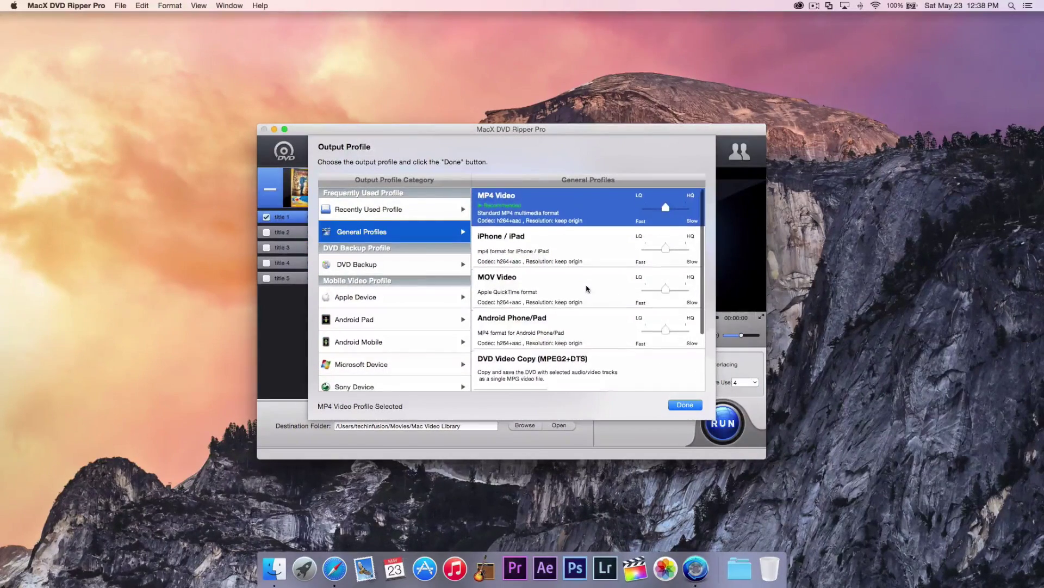
{"action": "scroll", "coordinate": [587, 290], "scroll_direction": "down", "scroll_amount": 3}
{"action": "scroll", "coordinate": [587, 291], "scroll_direction": "up", "scroll_amount": 3}
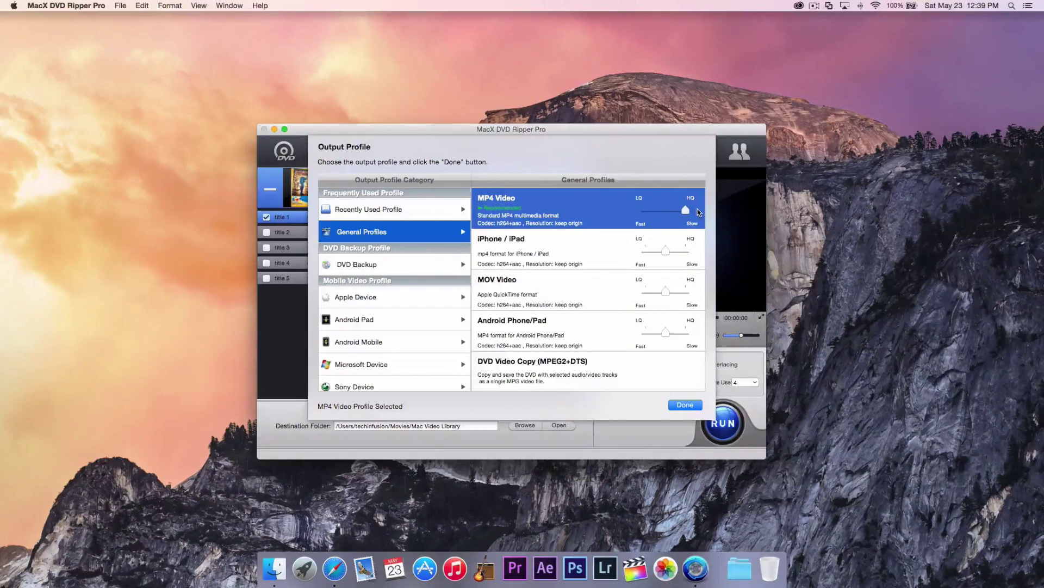
{"action": "left_click_drag", "start_coordinate": [685, 210], "coordinate": [624, 214]}
Choose MP4 Video under General Profiles and apply it with Done.
{"action": "scroll", "coordinate": [536, 308], "scroll_direction": "down", "scroll_amount": 3}
{"action": "scroll", "coordinate": [375, 320], "scroll_direction": "down", "scroll_amount": 8}
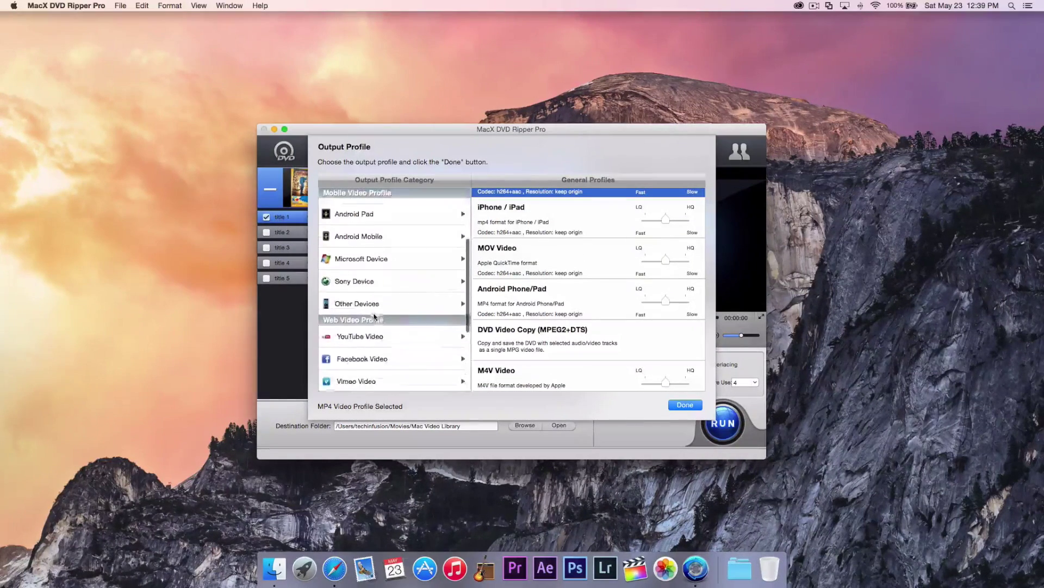
{"action": "scroll", "coordinate": [374, 316], "scroll_direction": "up", "scroll_amount": 5}
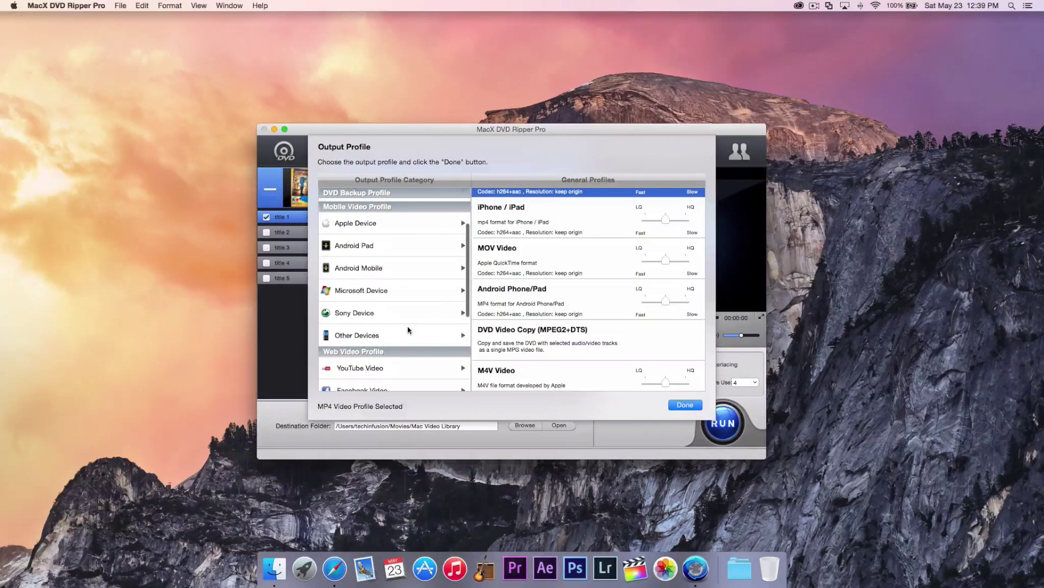
{"action": "scroll", "coordinate": [409, 331], "scroll_direction": "down", "scroll_amount": 2}
{"action": "scroll", "coordinate": [409, 331], "scroll_direction": "down", "scroll_amount": 4}
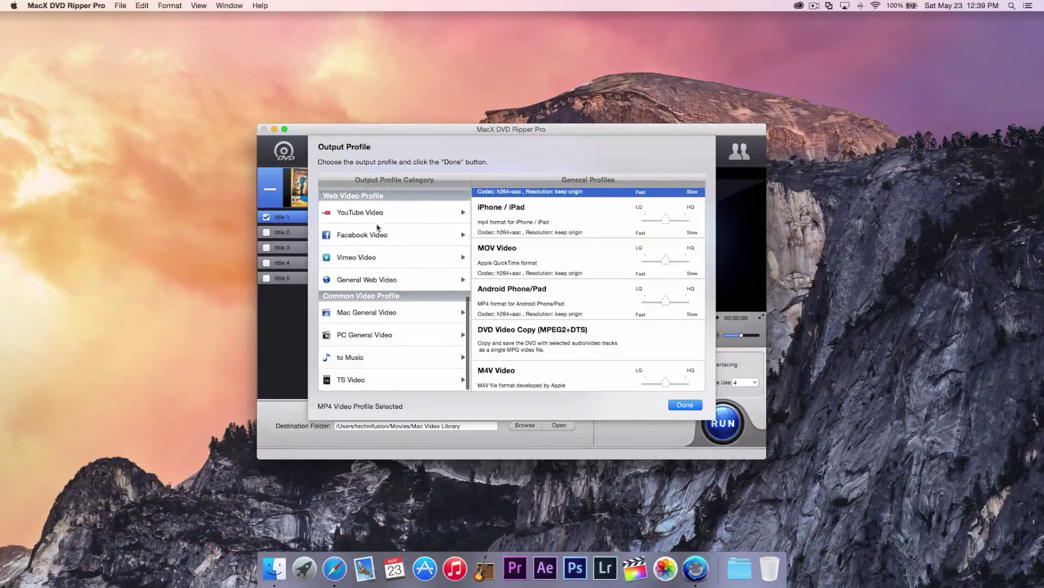
{"action": "scroll", "coordinate": [389, 305], "scroll_direction": "up", "scroll_amount": 3}
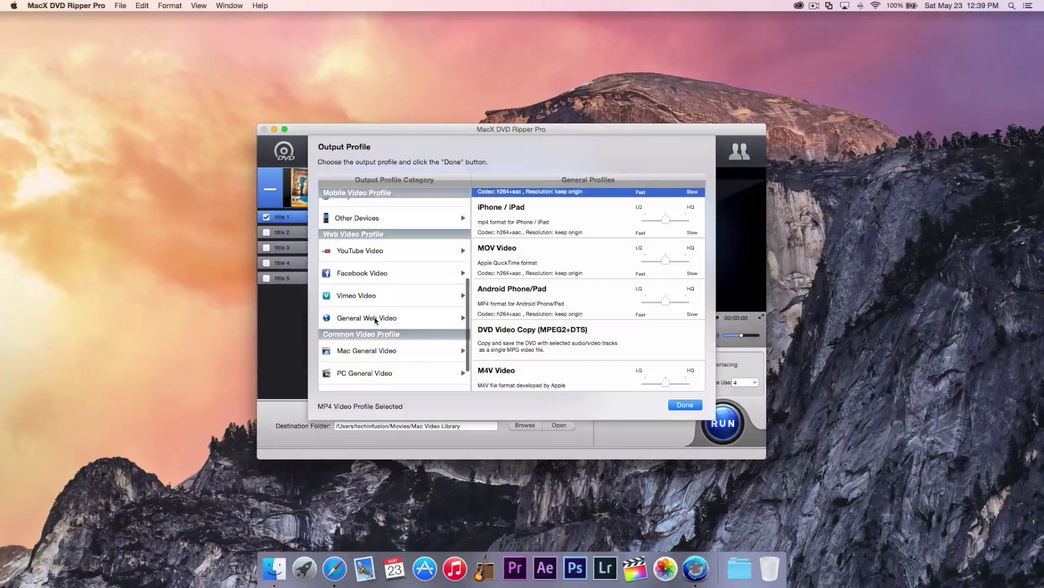
{"action": "scroll", "coordinate": [378, 322], "scroll_direction": "up", "scroll_amount": 8}
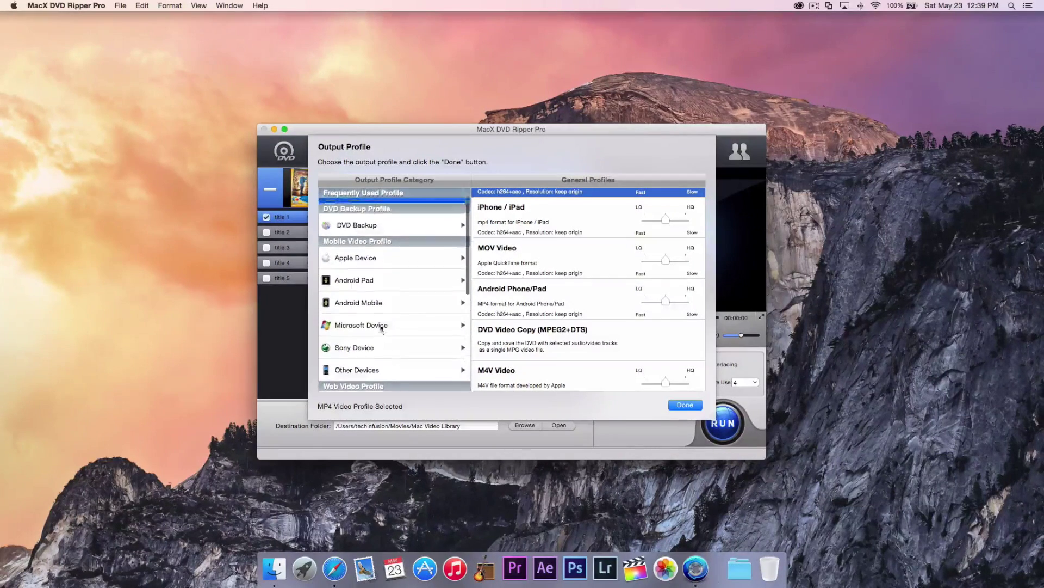
{"action": "scroll", "coordinate": [382, 327], "scroll_direction": "up", "scroll_amount": 3}
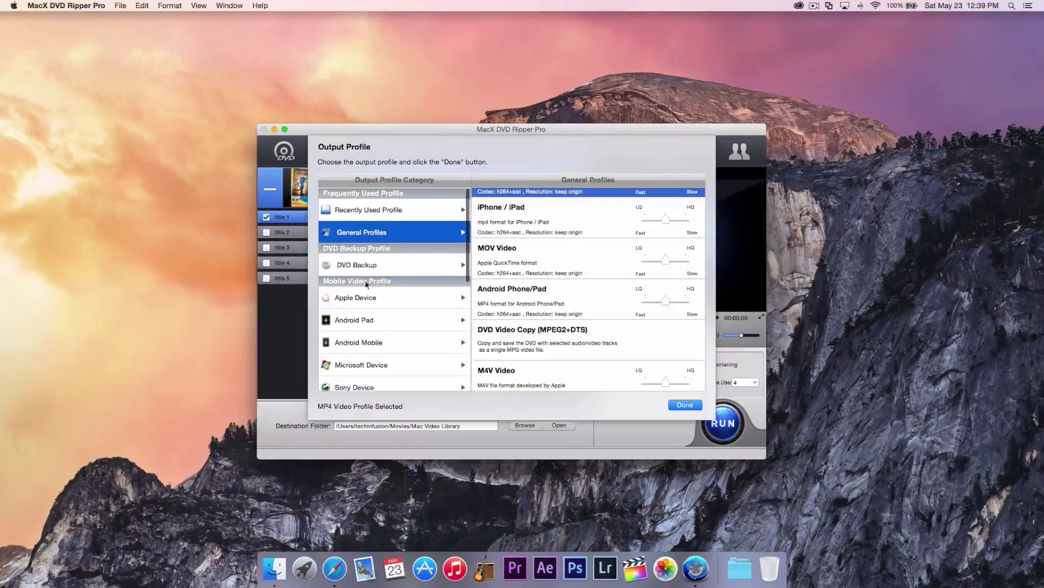
{"action": "left_click", "coordinate": [402, 213]}
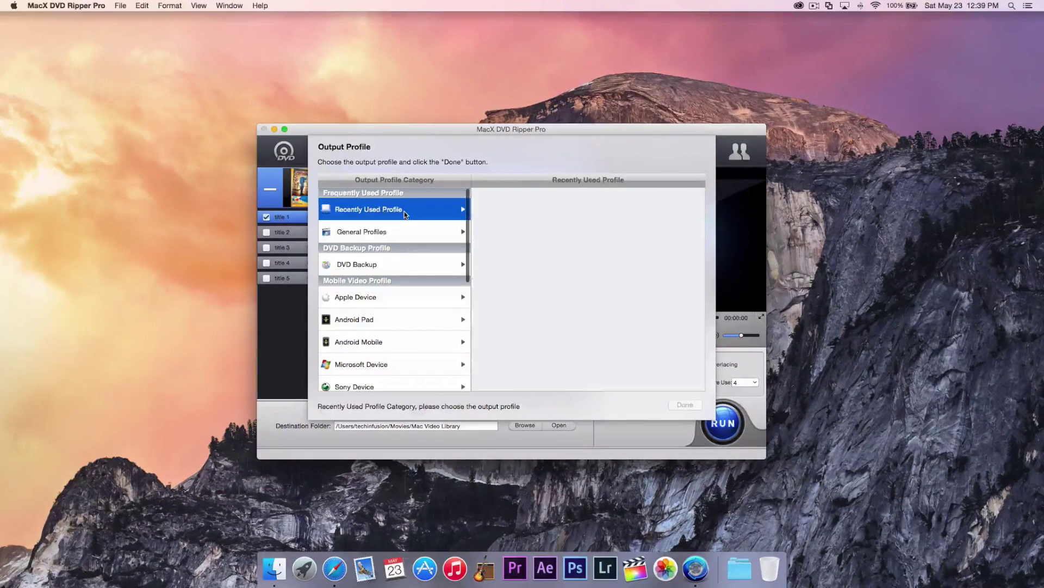
{"action": "left_click", "coordinate": [384, 234]}
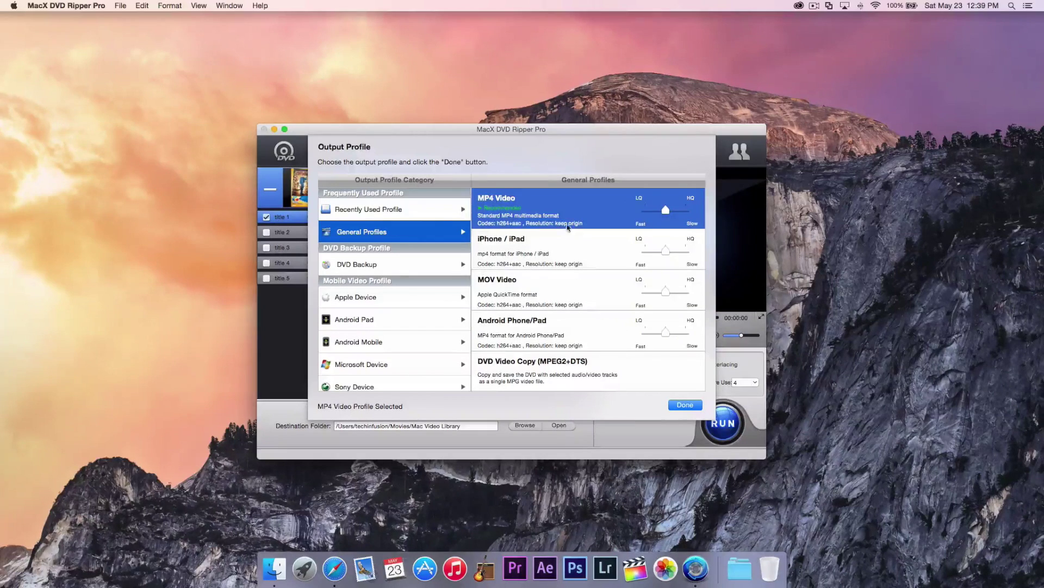
{"action": "left_click", "coordinate": [682, 406]}
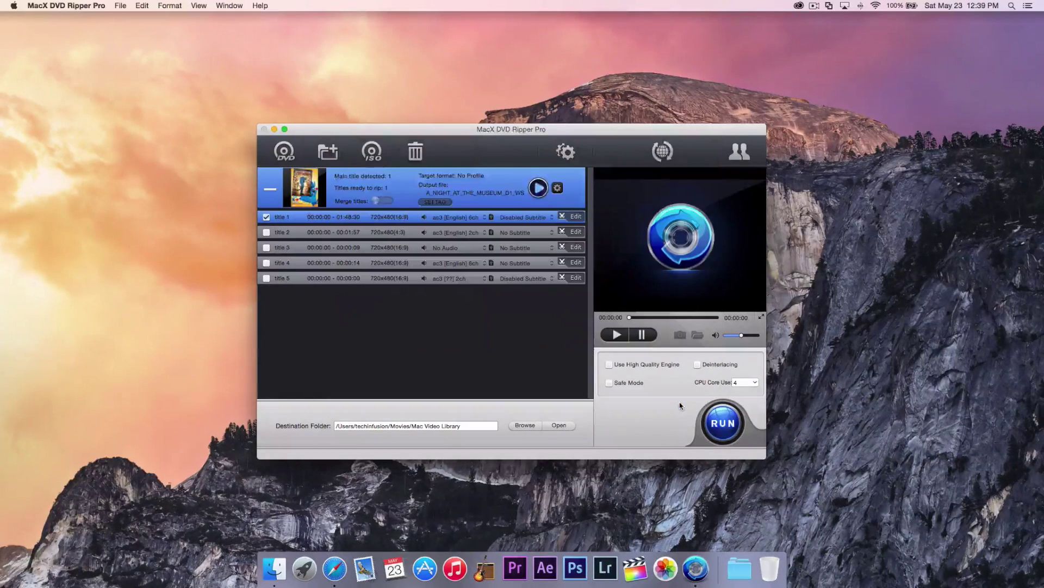
Leave only title 1 (01:48:30) checked for ripping and open its subtitle popup.
{"action": "left_click", "coordinate": [300, 234]}
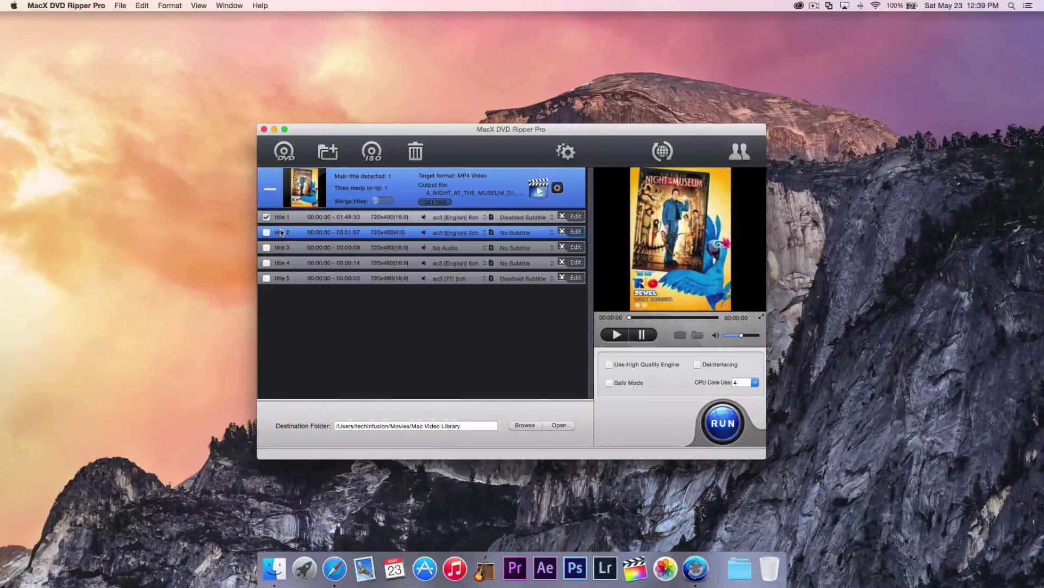
{"action": "left_click", "coordinate": [266, 216]}
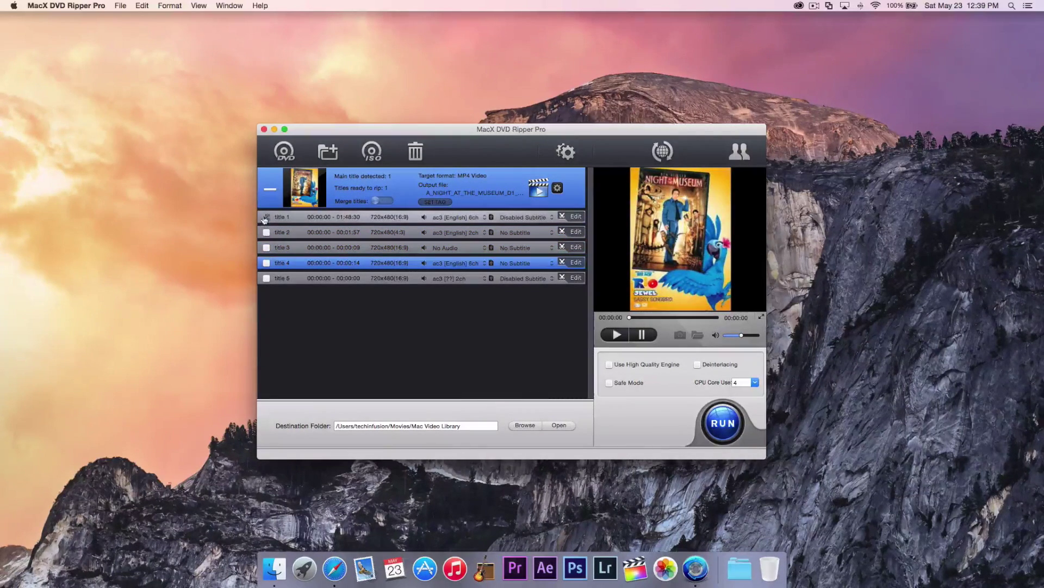
{"action": "left_click", "coordinate": [266, 232]}
{"action": "left_click", "coordinate": [266, 248]}
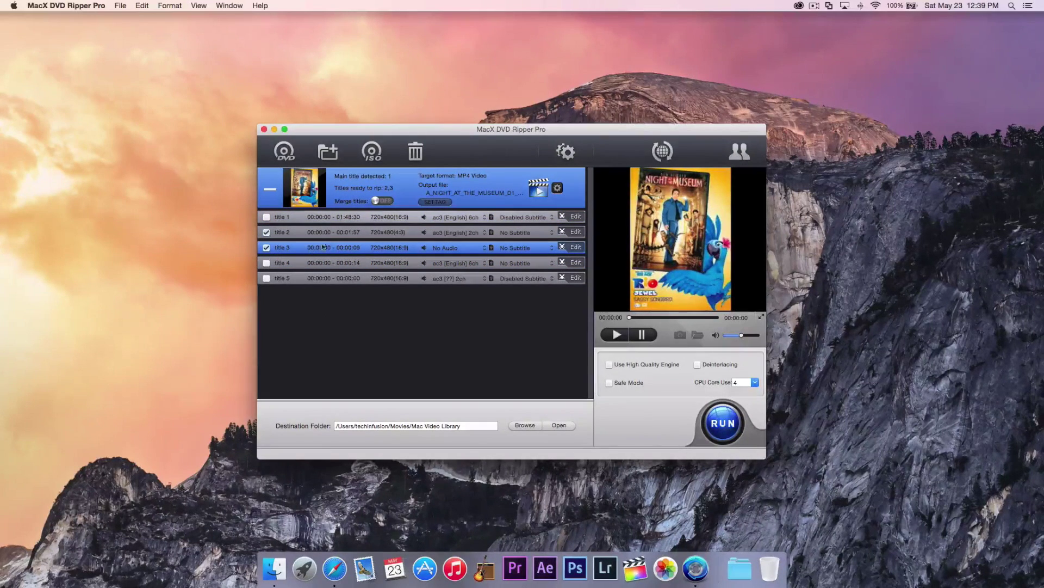
{"action": "left_click", "coordinate": [266, 248]}
{"action": "left_click", "coordinate": [267, 232]}
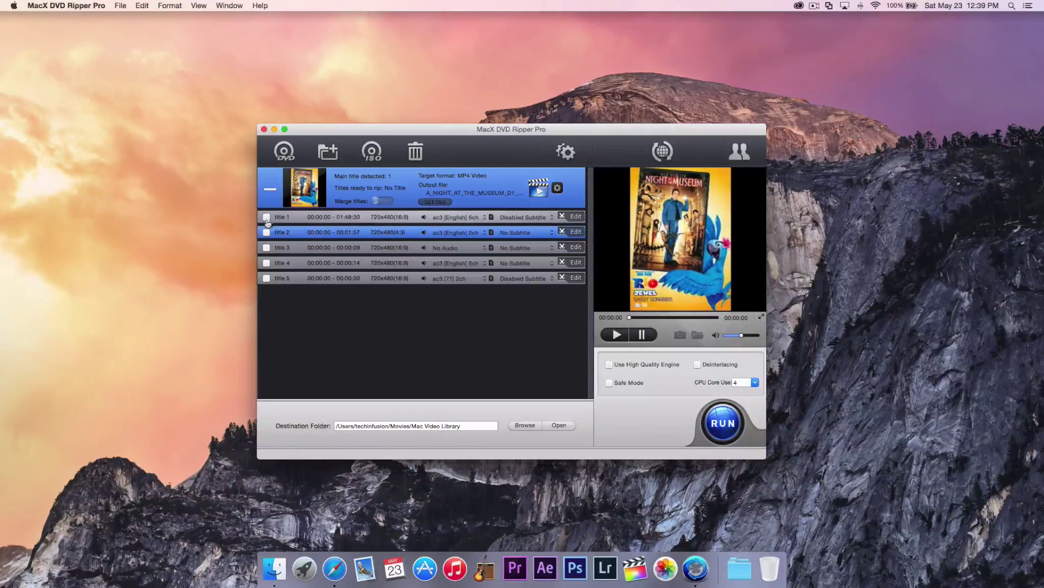
{"action": "left_click", "coordinate": [267, 217]}
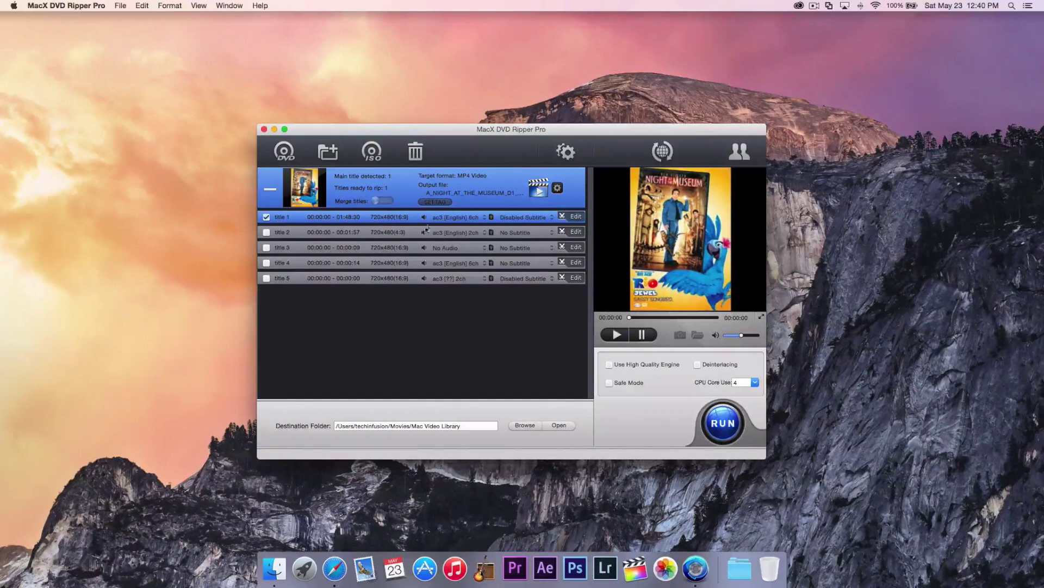
{"action": "left_click", "coordinate": [531, 217]}
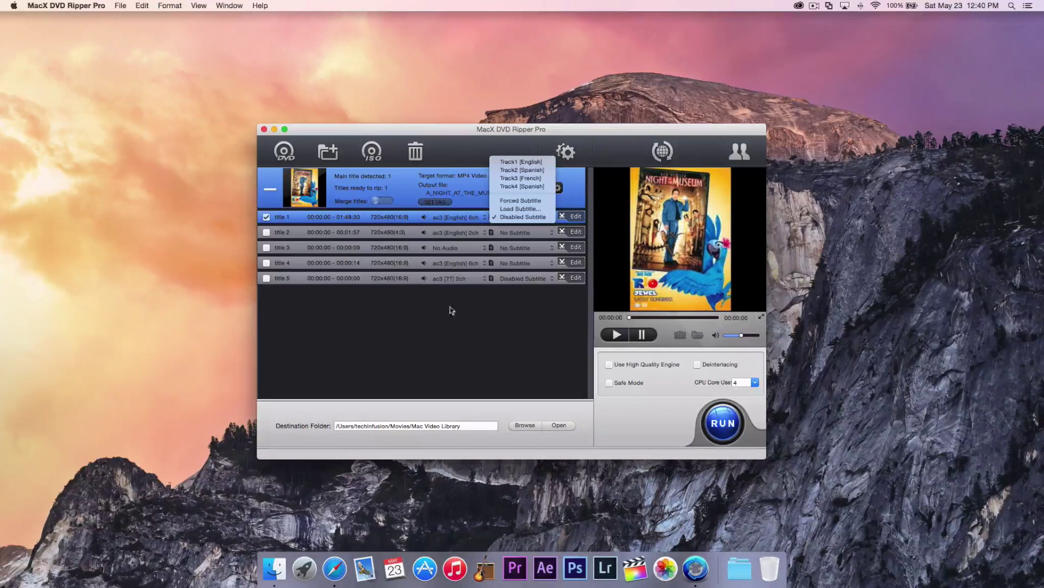
Keep title 1's subtitles Disabled and toggle the Merge titles option.
{"action": "left_click", "coordinate": [484, 326]}
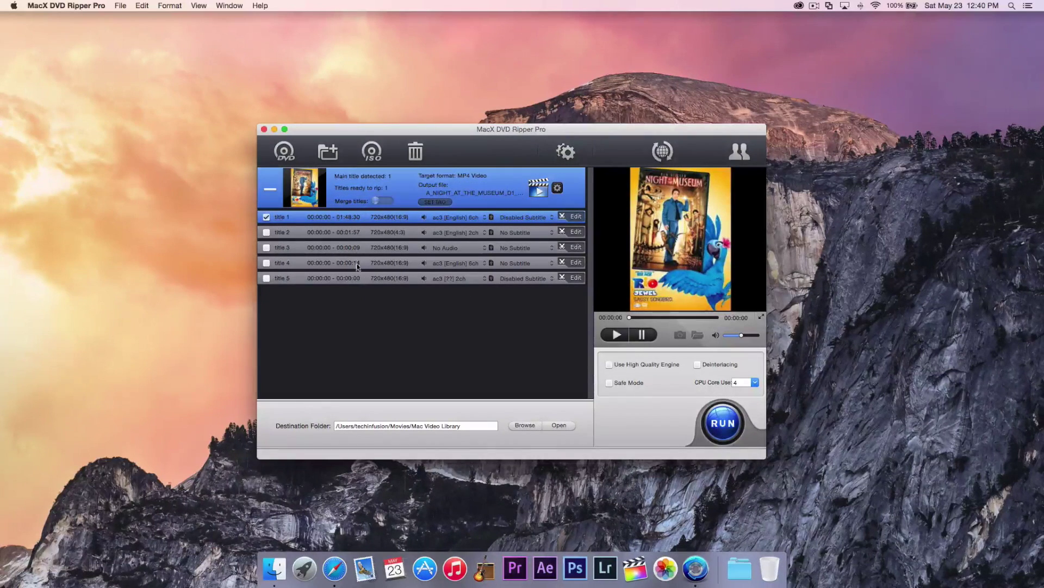
{"action": "left_click", "coordinate": [374, 206]}
{"action": "left_click", "coordinate": [574, 217]}
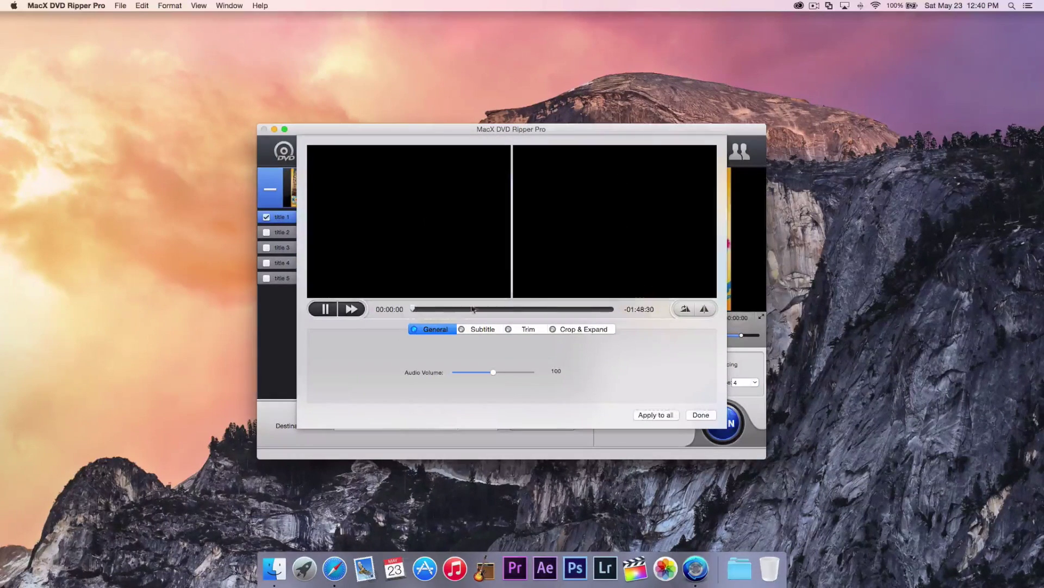
{"action": "left_click_drag", "start_coordinate": [415, 310], "coordinate": [547, 309]}
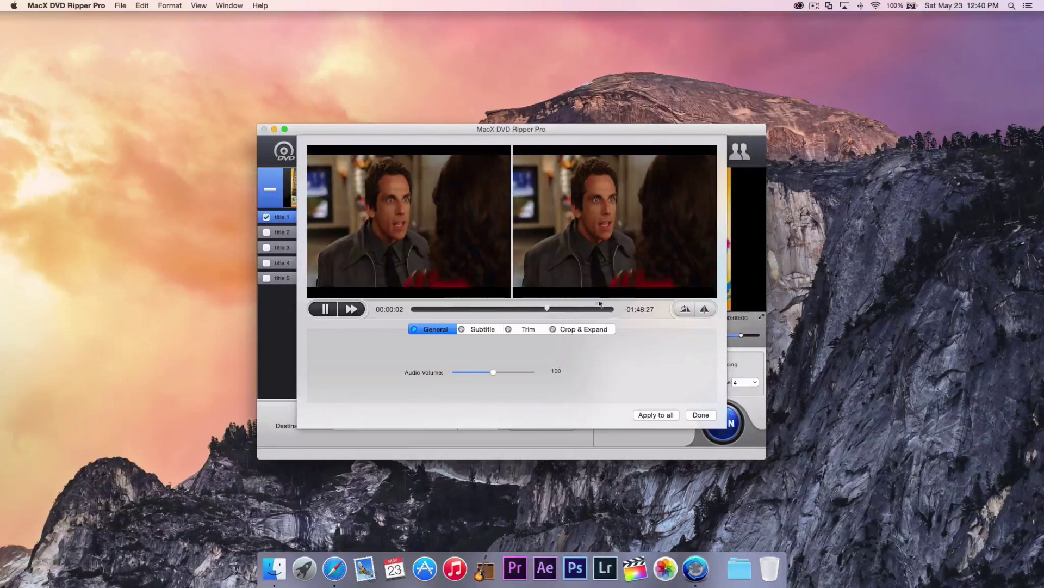
{"action": "left_click", "coordinate": [325, 309]}
{"action": "left_click", "coordinate": [705, 415]}
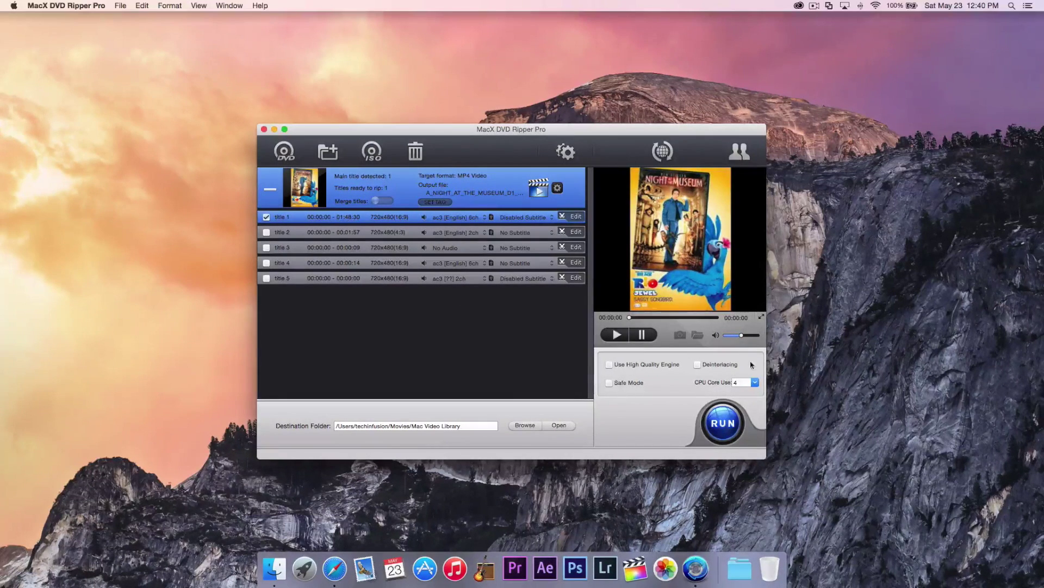
{"action": "left_click", "coordinate": [755, 382]}
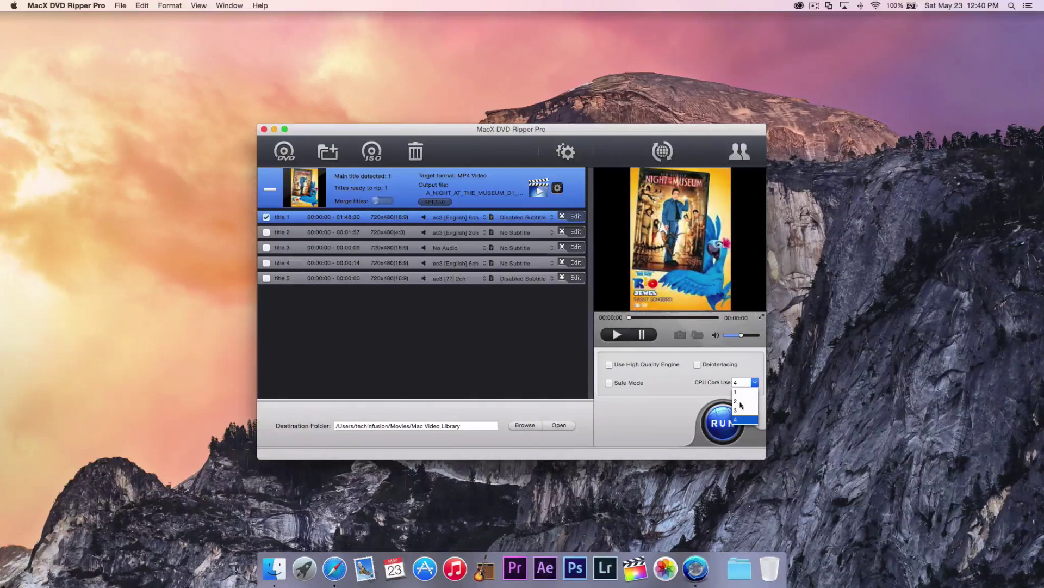
{"action": "left_click", "coordinate": [658, 417]}
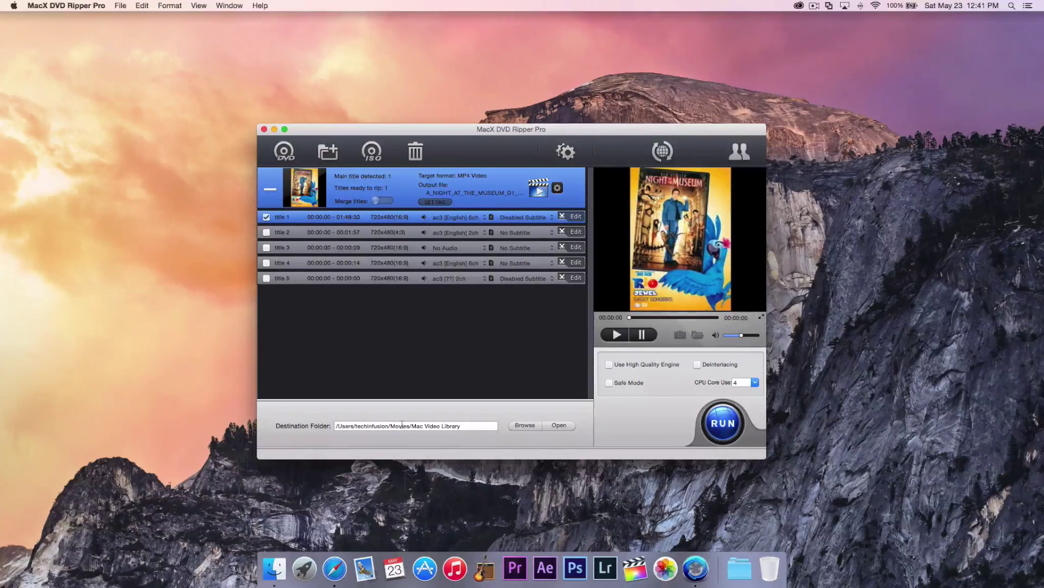
{"action": "left_click", "coordinate": [525, 425]}
Select Desktop in the folder picker and confirm it as the output folder.
{"action": "left_click", "coordinate": [367, 228]}
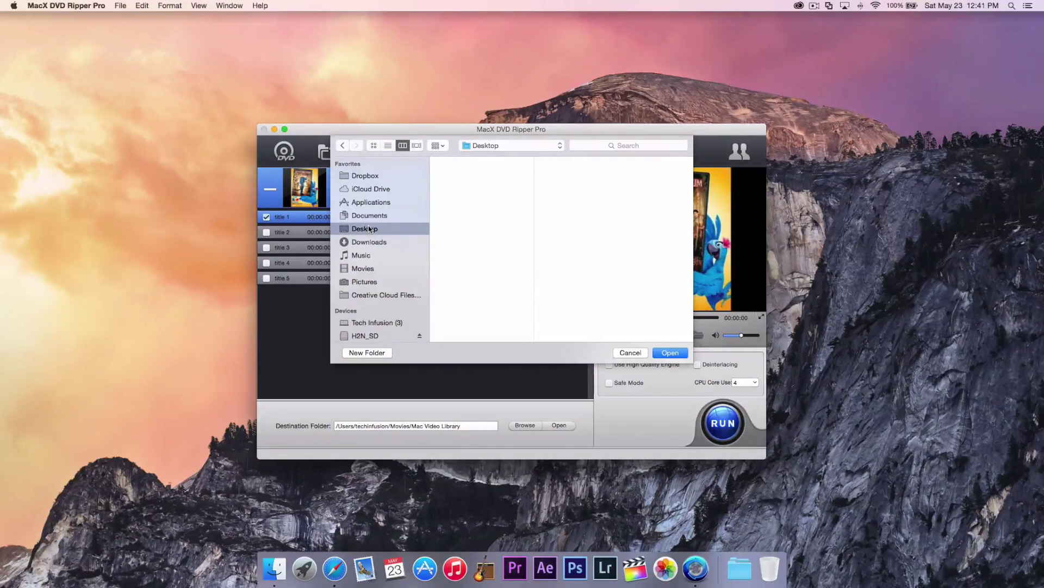
{"action": "left_click", "coordinate": [672, 352]}
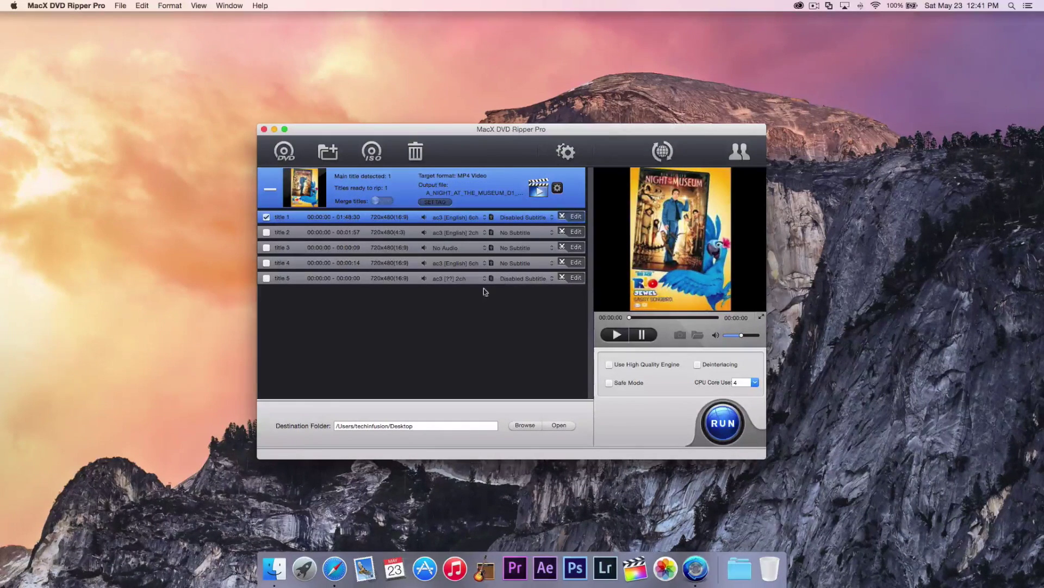
Start the rip with RUN and untick 'Open output folder when conversion completed'.
{"action": "left_click", "coordinate": [727, 425]}
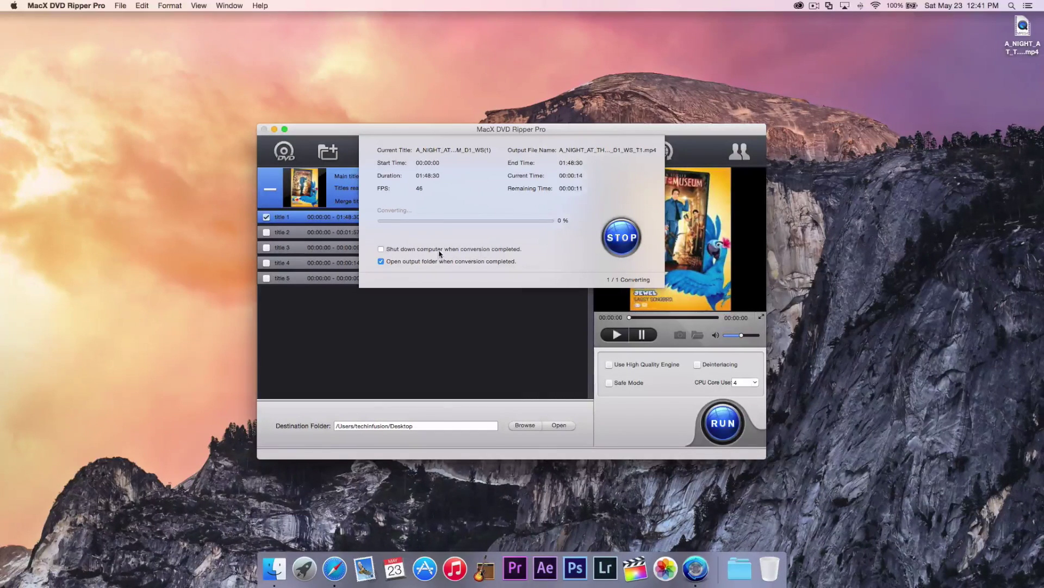
{"action": "left_click", "coordinate": [407, 262]}
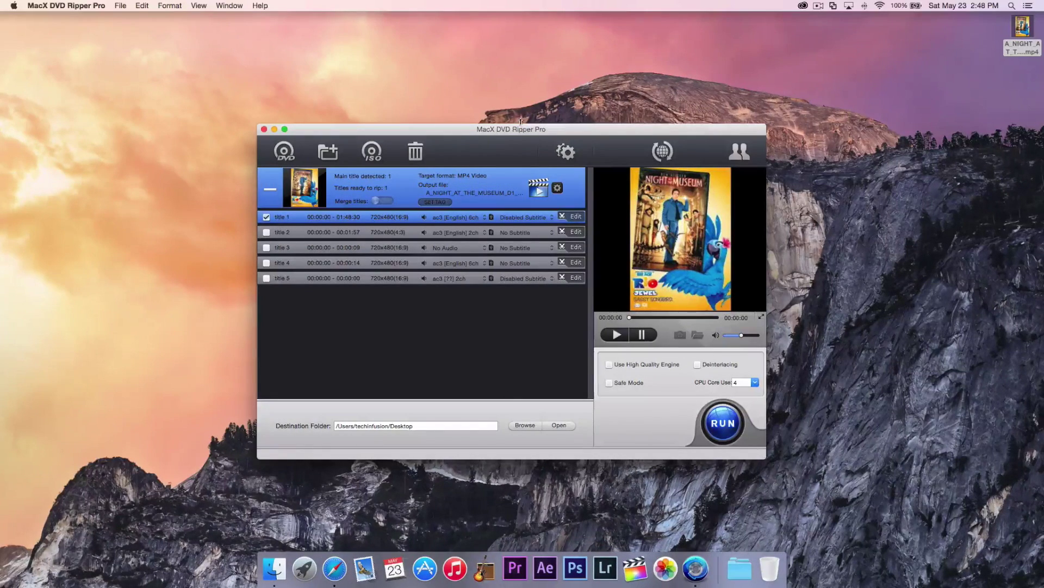
Open the ripped Night at the Museum MP4 from the Desktop in QuickTime and start playback.
{"action": "left_click_drag", "start_coordinate": [505, 133], "coordinate": [510, 143]}
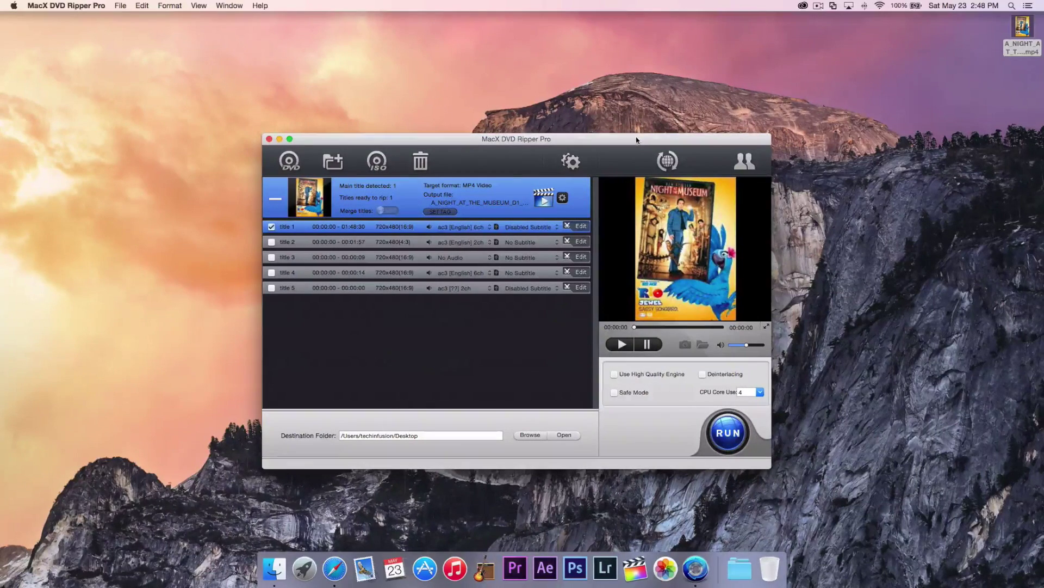
{"action": "left_click_drag", "start_coordinate": [623, 140], "coordinate": [619, 140]}
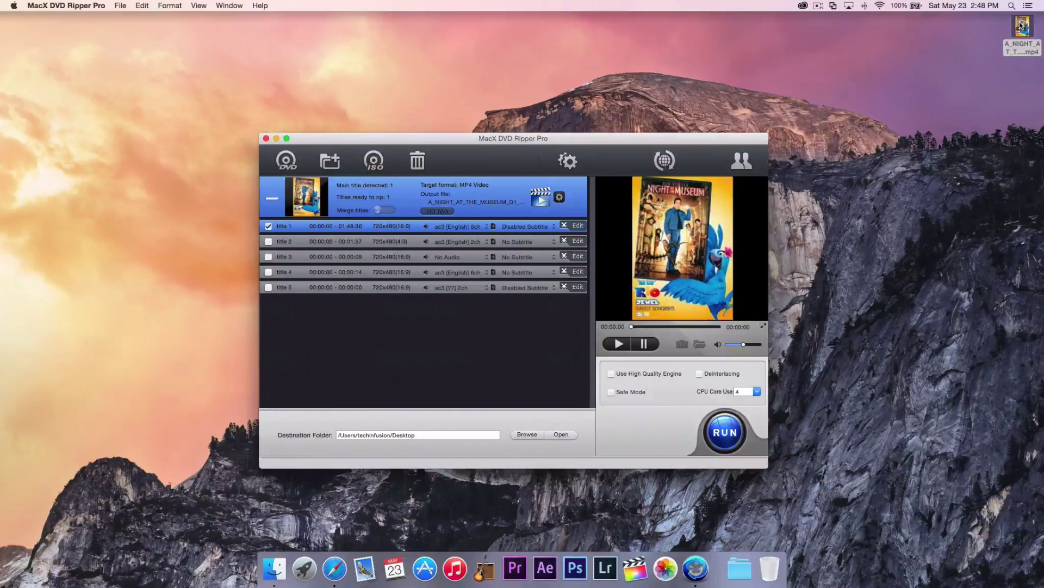
{"action": "left_click_drag", "start_coordinate": [1021, 28], "coordinate": [882, 211]}
{"action": "left_click", "coordinate": [1022, 32]}
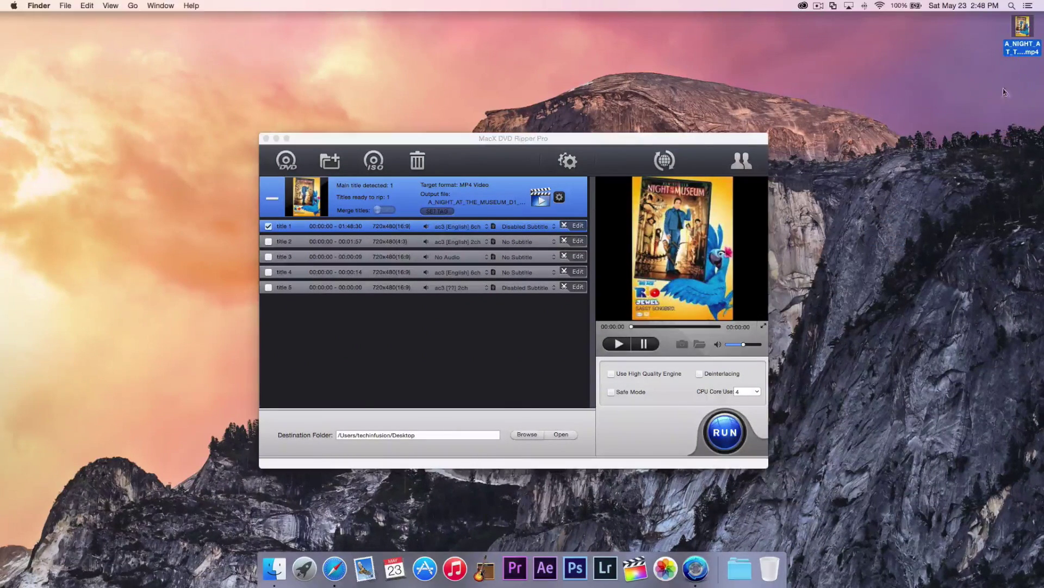
{"action": "double_click", "coordinate": [1022, 26]}
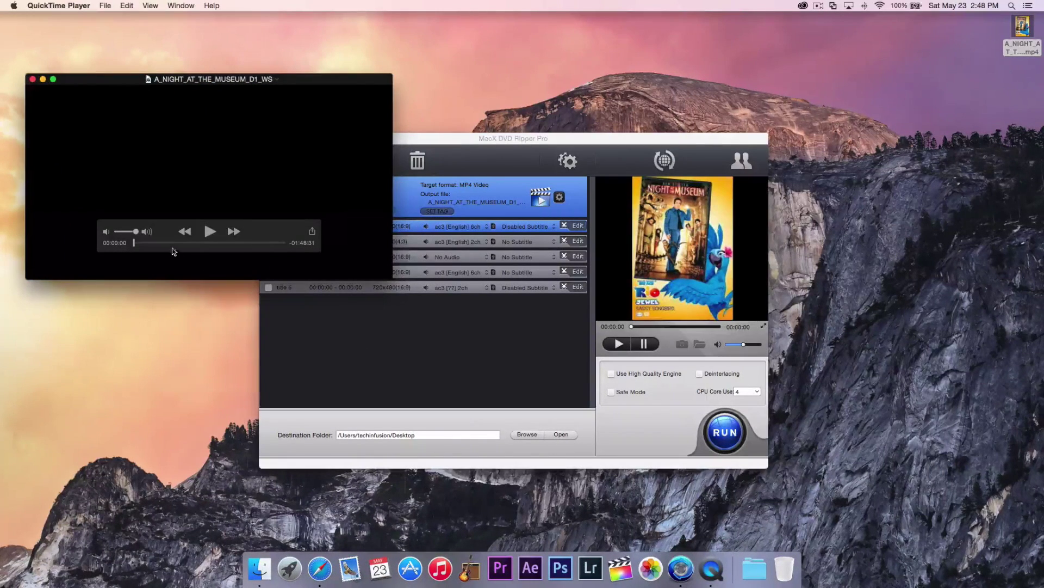
{"action": "left_click", "coordinate": [210, 231]}
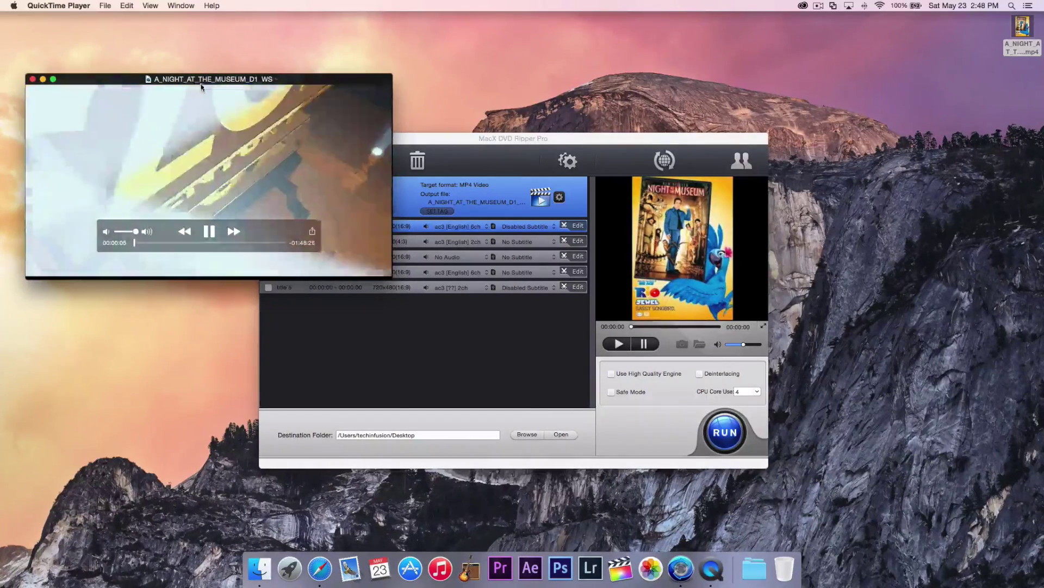
Watch the movie briefly in full screen, then leave full screen with Esc.
{"action": "left_click_drag", "start_coordinate": [205, 81], "coordinate": [33, 17]}
{"action": "left_click", "coordinate": [27, 17]}
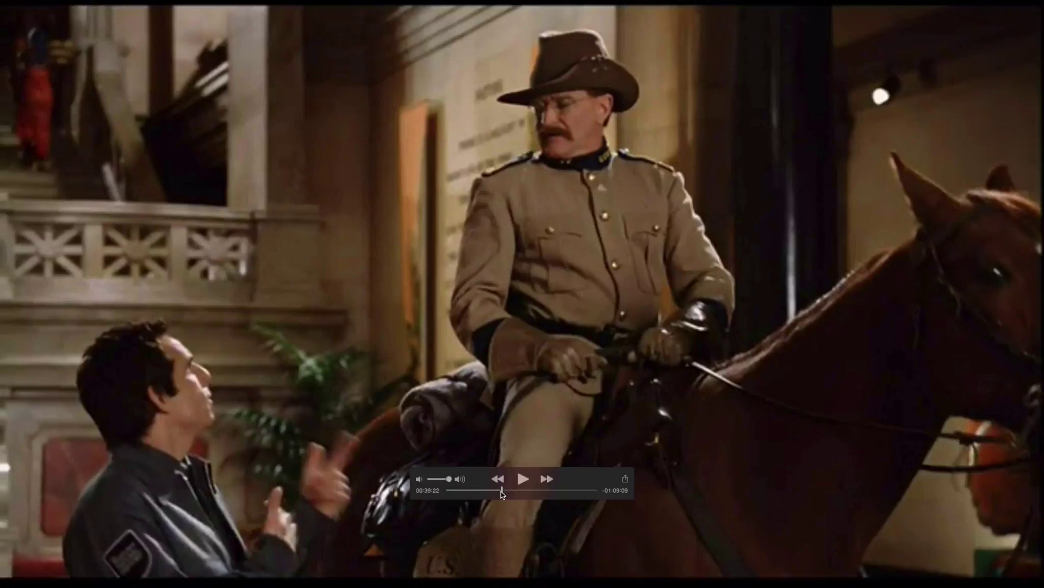
{"action": "left_click", "coordinate": [519, 476]}
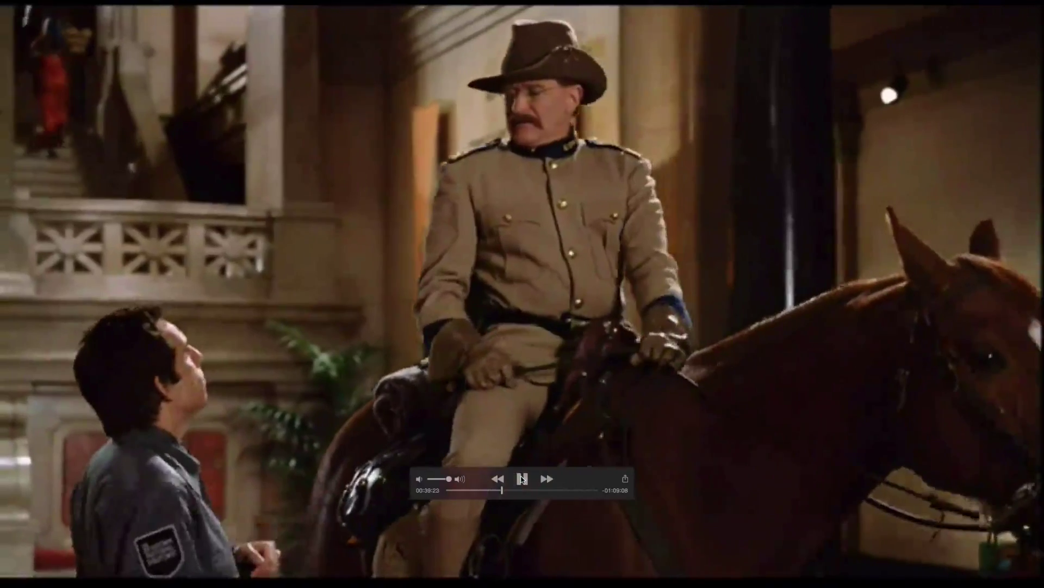
{"action": "left_click", "coordinate": [521, 478]}
{"action": "key", "text": "Escape"}
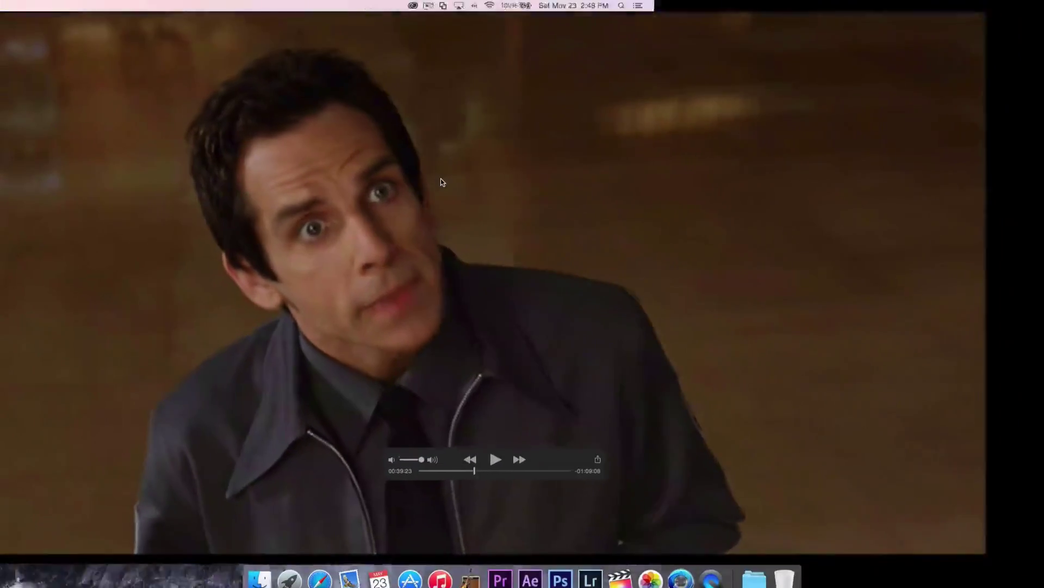
Quit QuickTime Player with Cmd+Q and bring the ripper window back to the front.
{"action": "left_click_drag", "start_coordinate": [306, 22], "coordinate": [387, 67]}
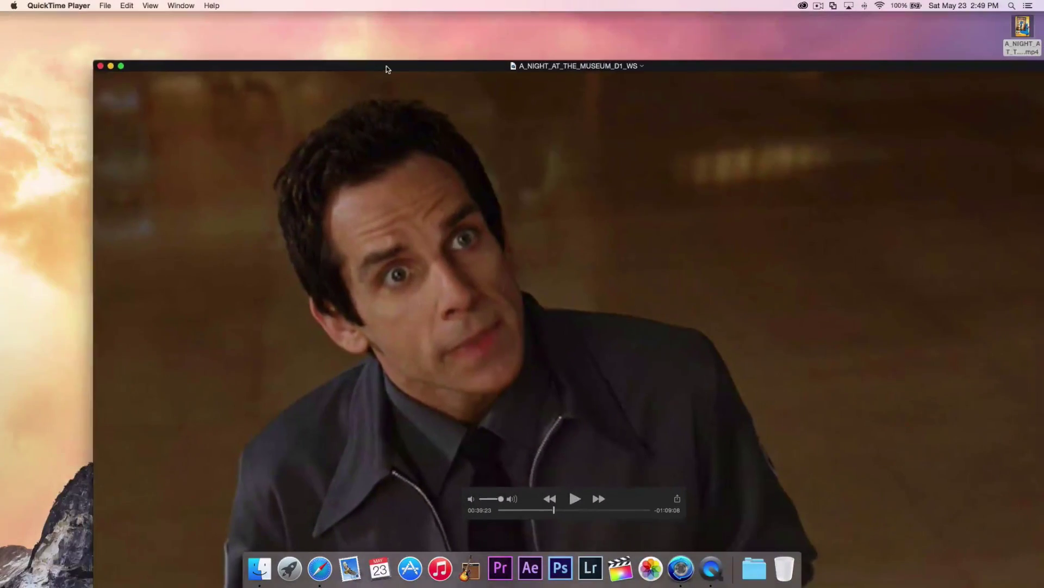
{"action": "key", "text": "super+q"}
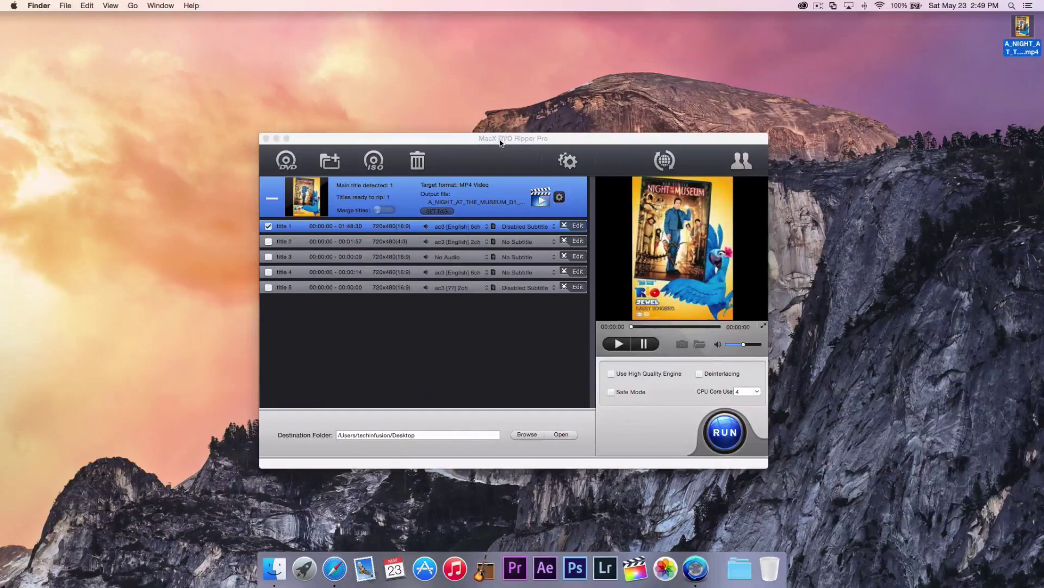
{"action": "left_click", "coordinate": [501, 119]}
{"action": "left_click_drag", "start_coordinate": [502, 119], "coordinate": [504, 127]}
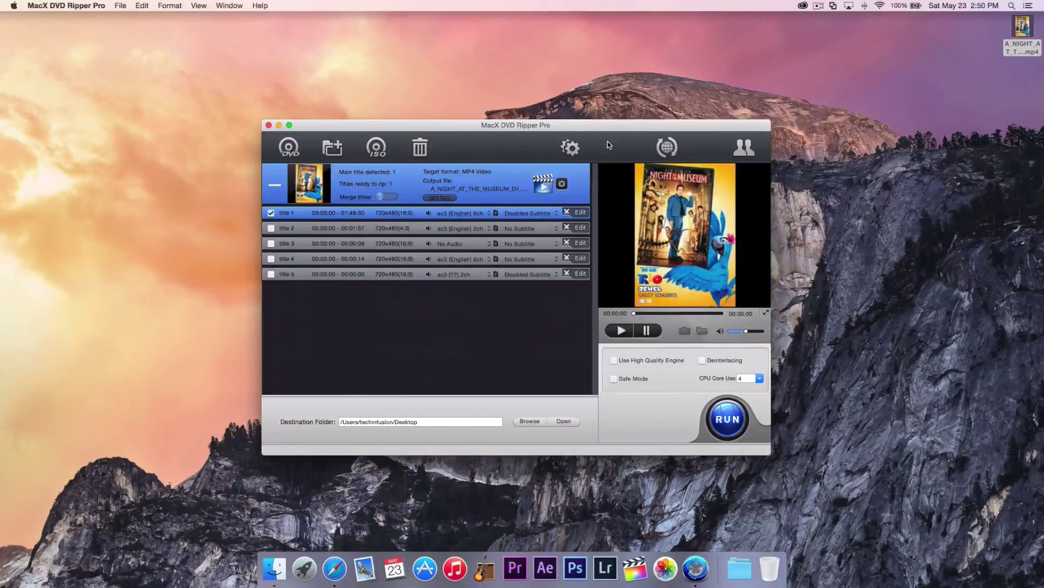
{"action": "left_click_drag", "start_coordinate": [591, 130], "coordinate": [613, 137]}
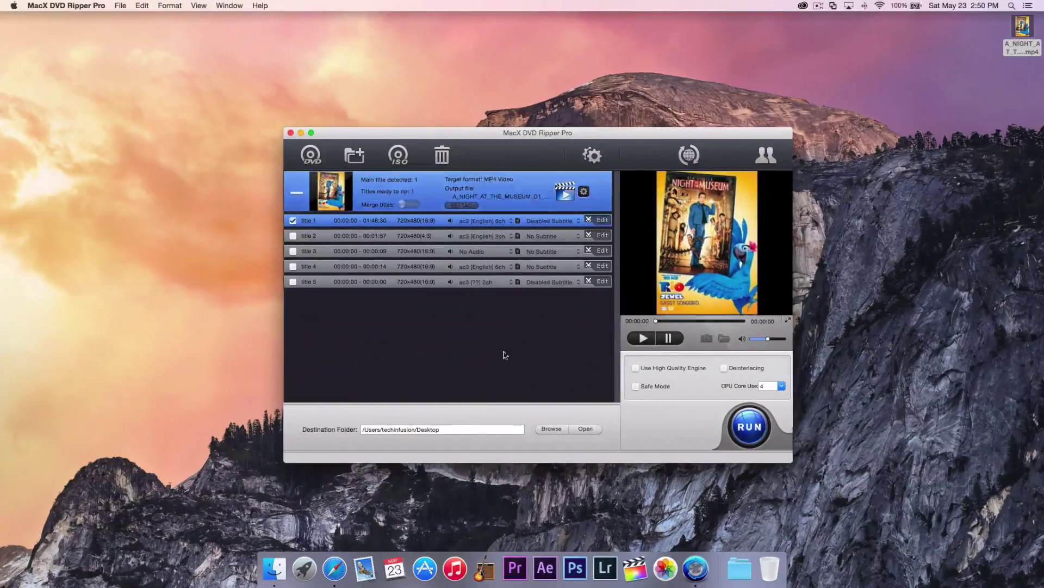
{"action": "left_click", "coordinate": [341, 569]}
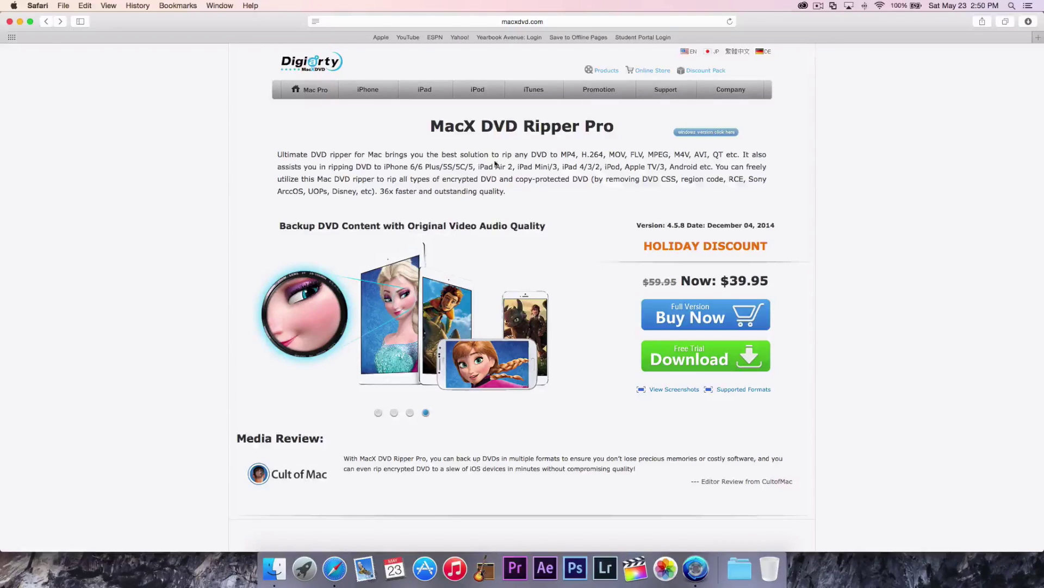
Highlight the crossed-out old price on the macxdvd.com page, then scroll through the feature sections.
{"action": "mouse_move", "coordinate": [310, 96]}
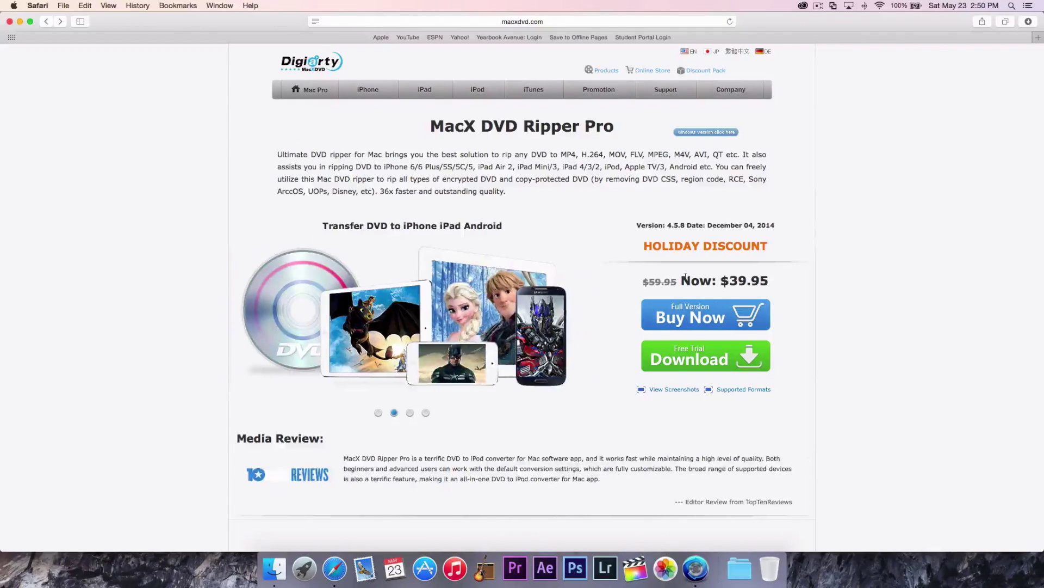
{"action": "left_click_drag", "start_coordinate": [686, 276], "coordinate": [773, 279]}
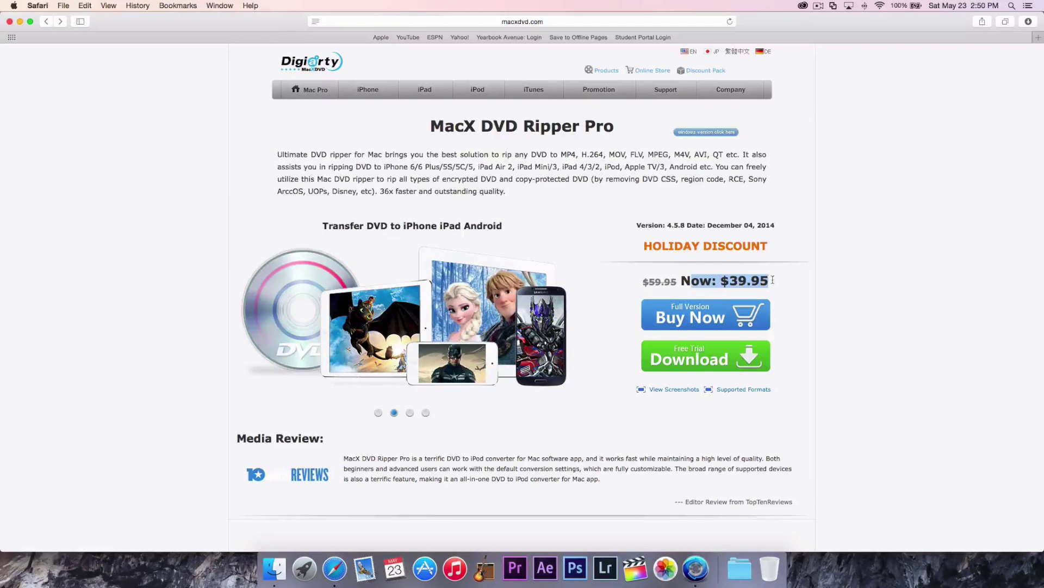
{"action": "left_click", "coordinate": [782, 356]}
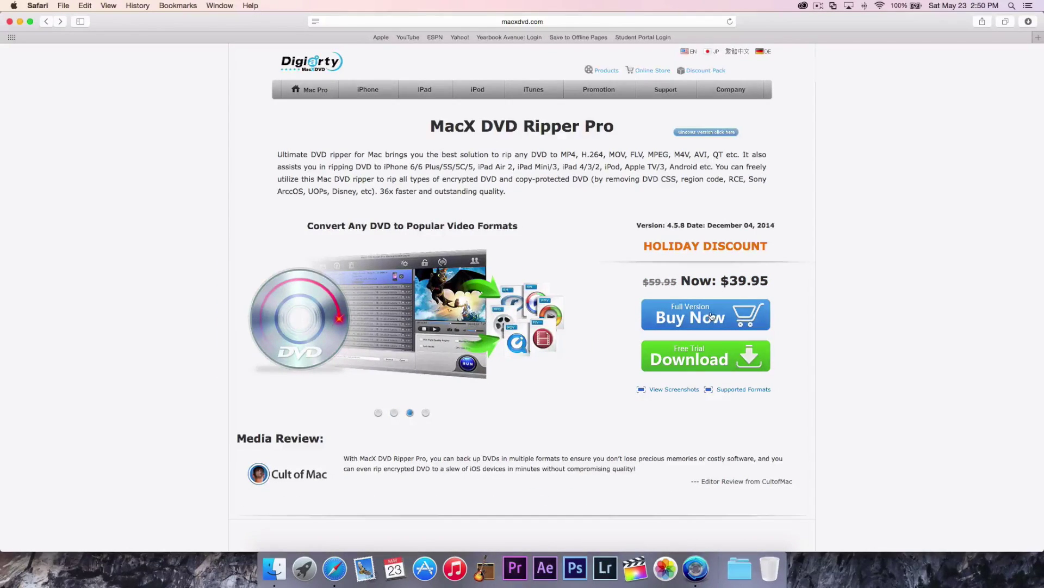
{"action": "scroll", "coordinate": [712, 317], "scroll_direction": "down", "scroll_amount": 5}
{"action": "scroll", "coordinate": [710, 316], "scroll_direction": "down", "scroll_amount": 10}
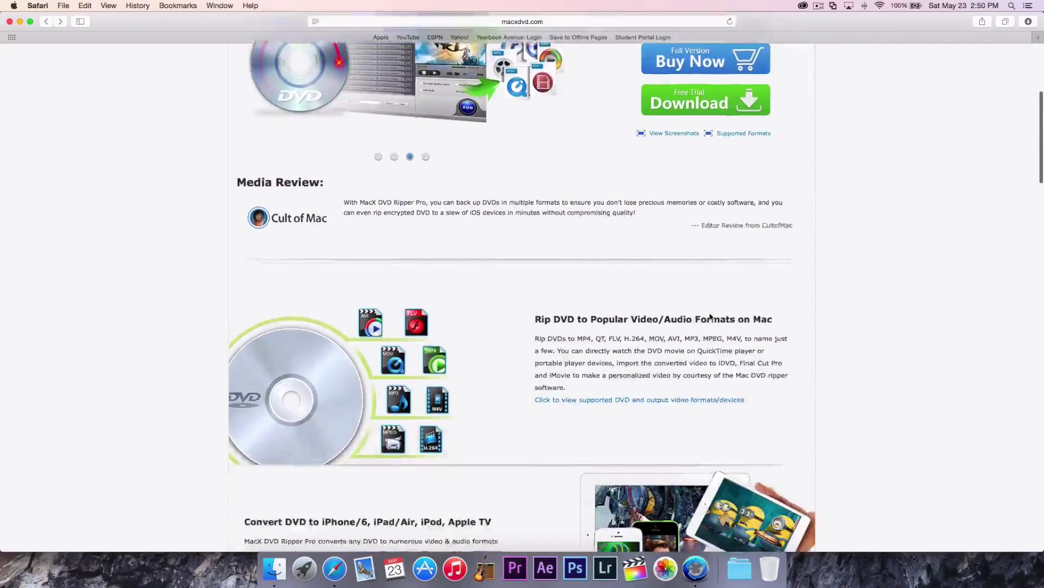
{"action": "scroll", "coordinate": [710, 317], "scroll_direction": "down", "scroll_amount": 5}
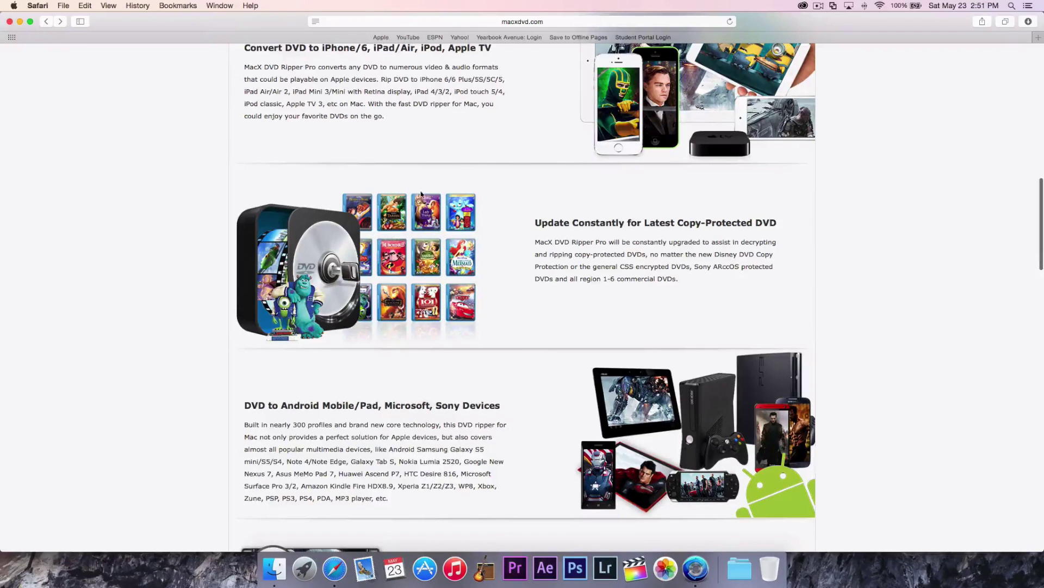
{"action": "scroll", "coordinate": [464, 253], "scroll_direction": "up", "scroll_amount": 10}
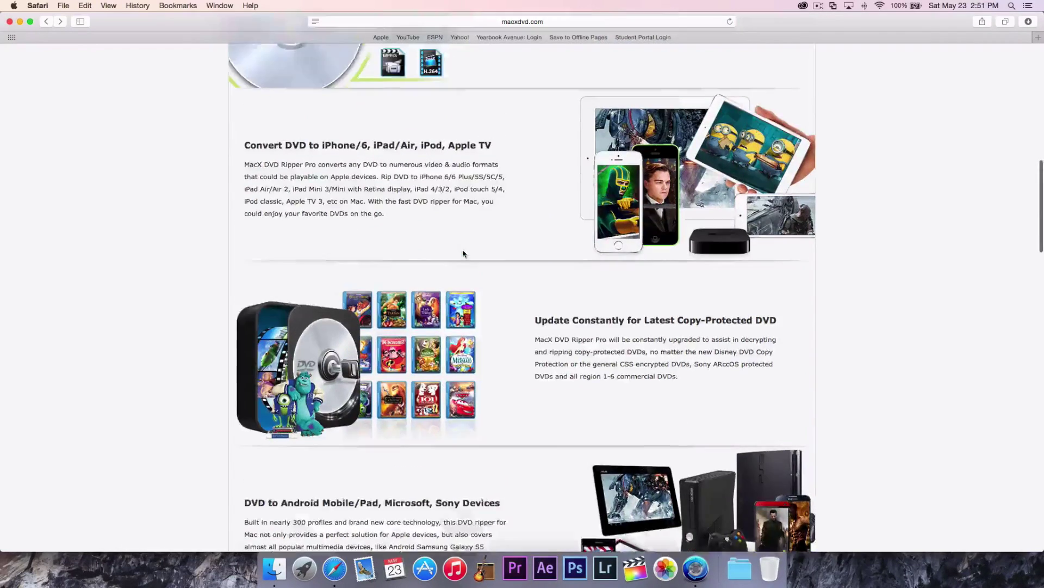
Get Info on the desktop MP4 to confirm 1.09 GB, H.264, 01:48:31, then close it.
{"action": "key", "text": "ctrl+Right"}
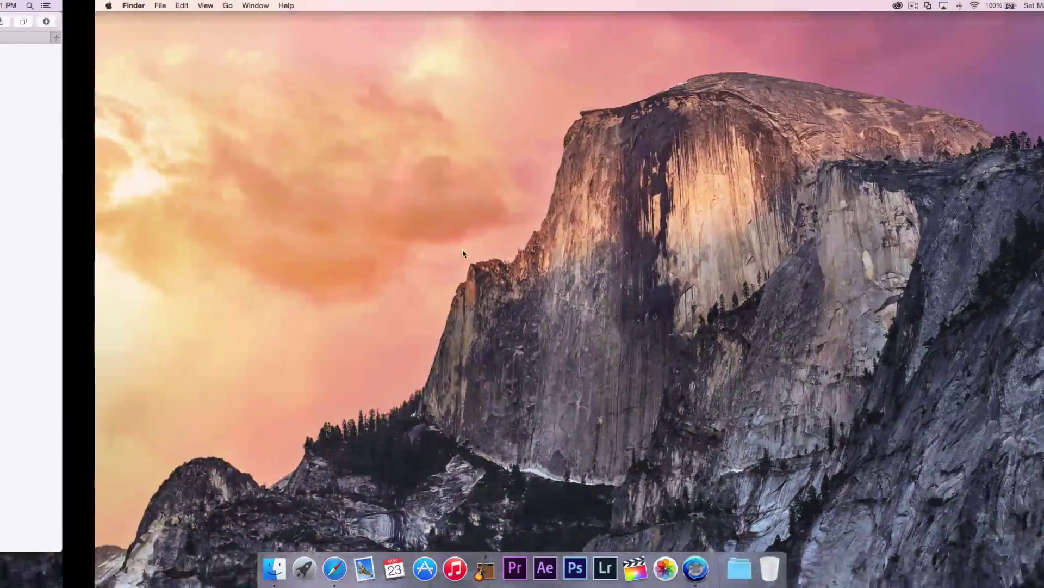
{"action": "left_click_drag", "start_coordinate": [1009, 34], "coordinate": [741, 258]}
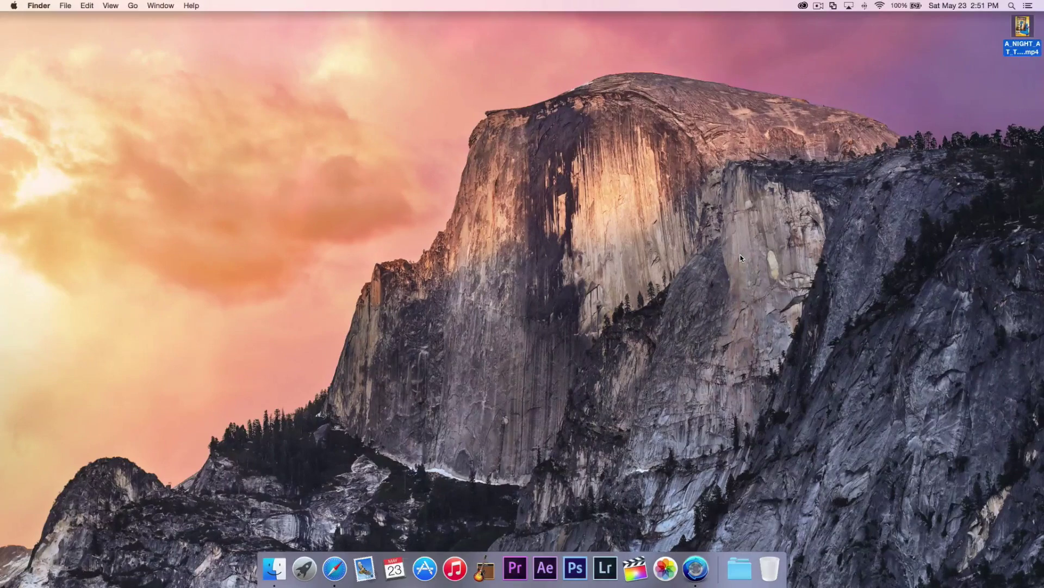
{"action": "key", "text": "super+i"}
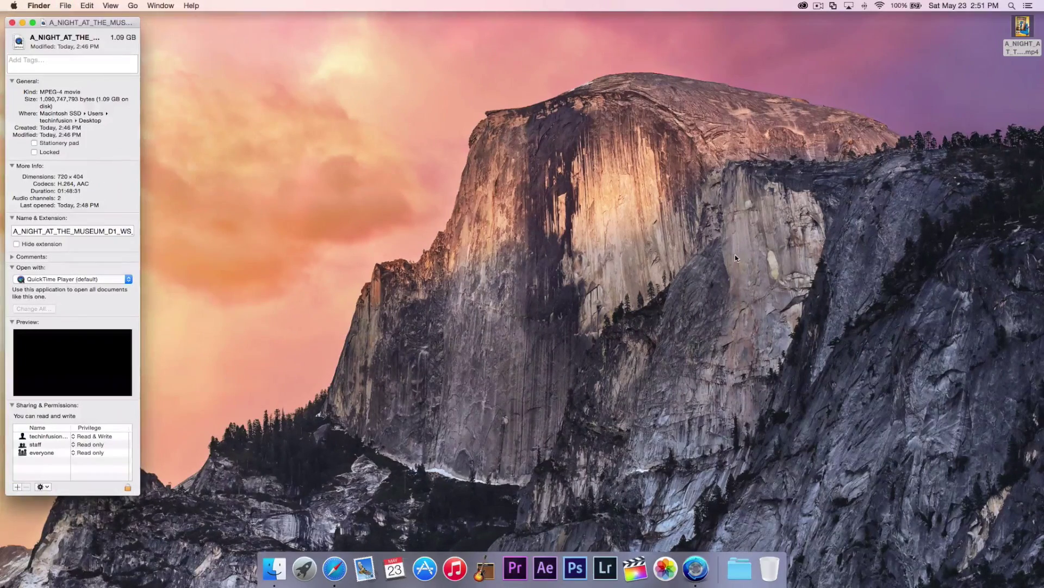
{"action": "left_click", "coordinate": [12, 22]}
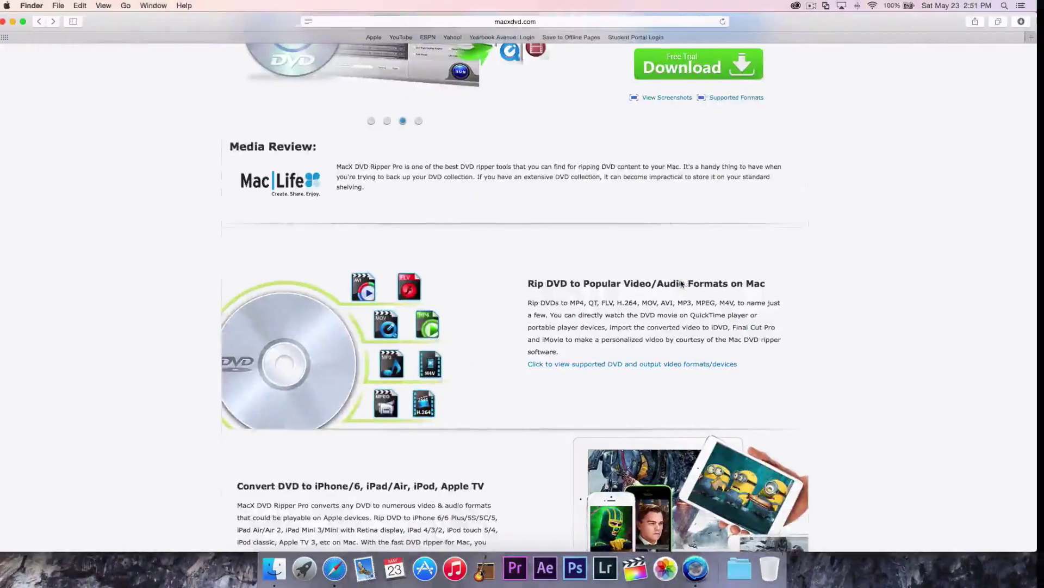
{"action": "scroll", "coordinate": [681, 282], "scroll_direction": "down", "scroll_amount": 10}
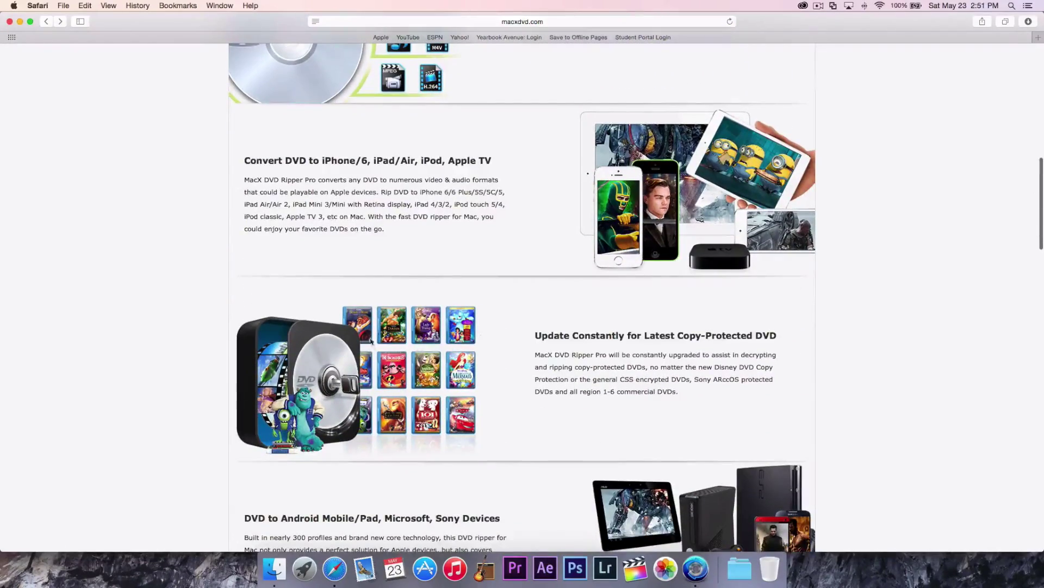
Scroll the macxdvd.com product page down to the footer and back up to the $39.95 header.
{"action": "scroll", "coordinate": [432, 373], "scroll_direction": "down", "scroll_amount": 20}
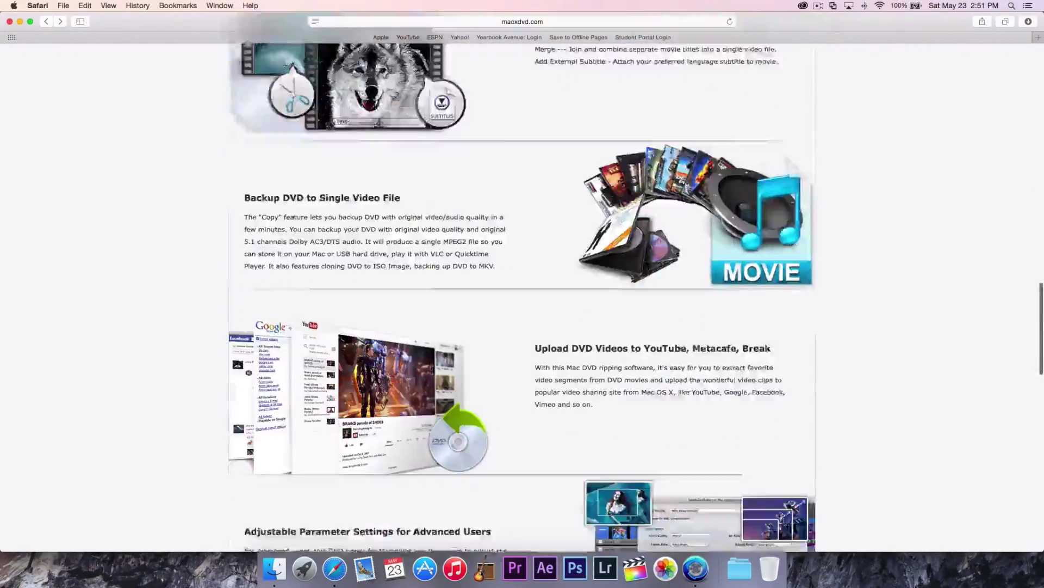
{"action": "scroll", "coordinate": [432, 370], "scroll_direction": "down", "scroll_amount": 15}
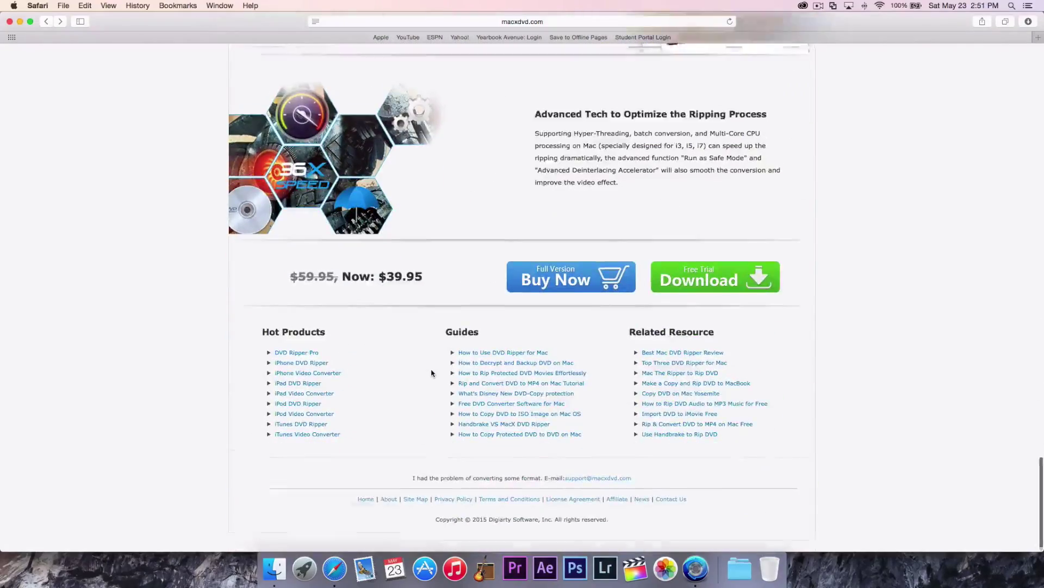
{"action": "scroll", "coordinate": [432, 372], "scroll_direction": "up", "scroll_amount": 20}
{"action": "scroll", "coordinate": [431, 372], "scroll_direction": "up", "scroll_amount": 20}
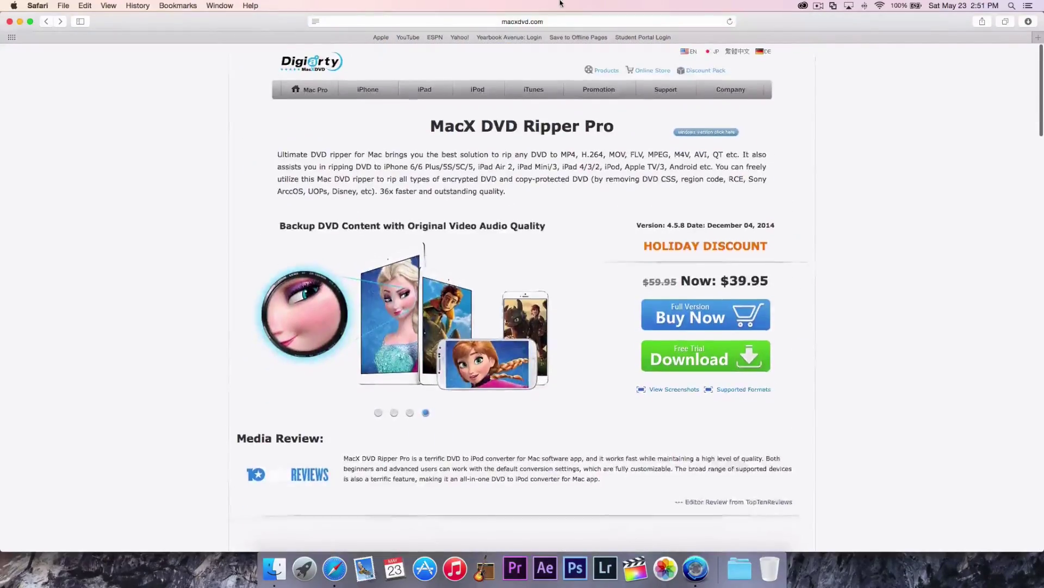